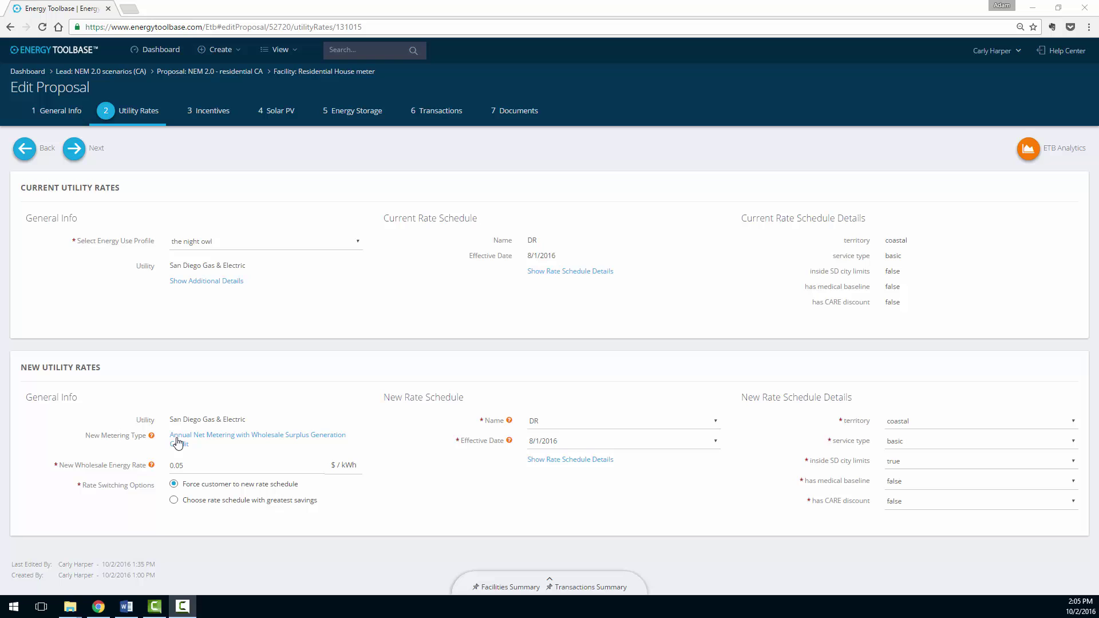
Open the new metering type's details and compare the fixed-rate no net metering option with Retail Net Metering with Non-Bypassable Charges
click(183, 445)
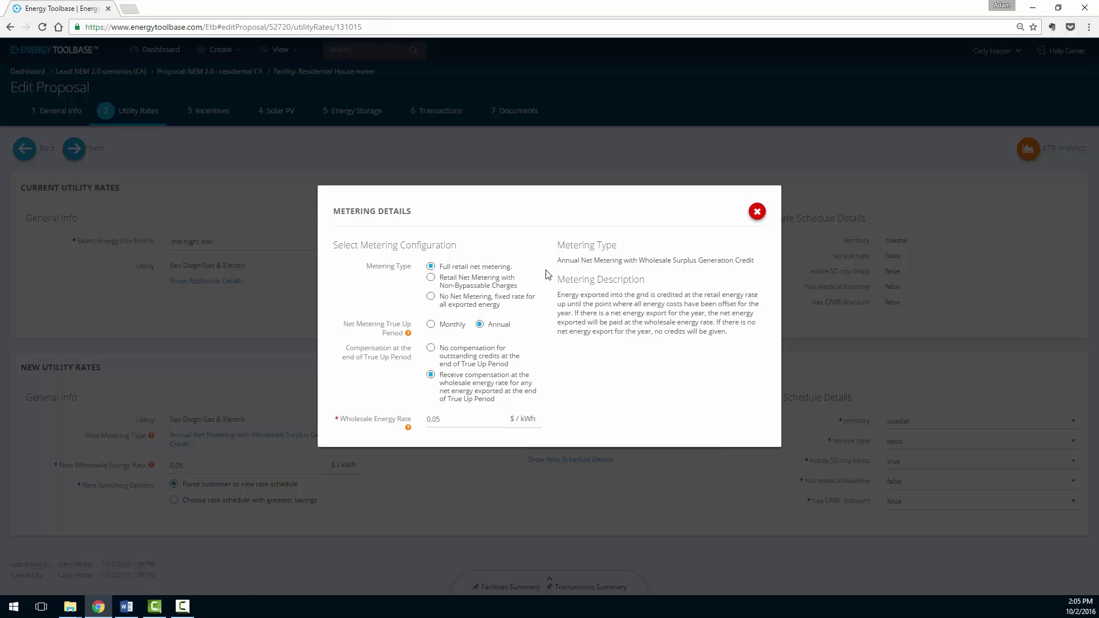
click(487, 309)
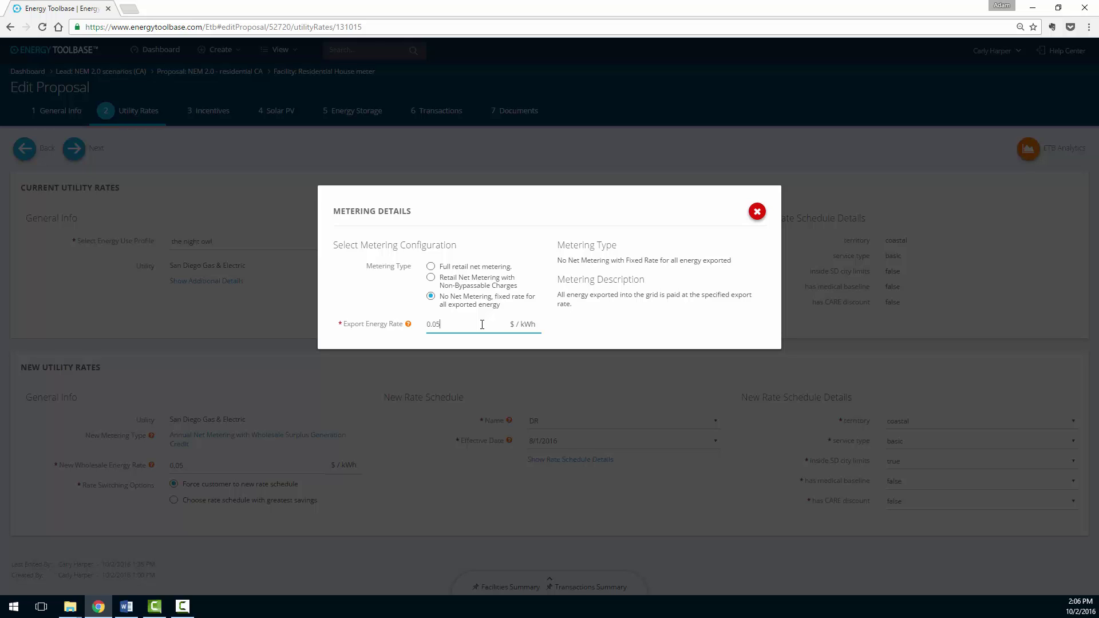
click(496, 285)
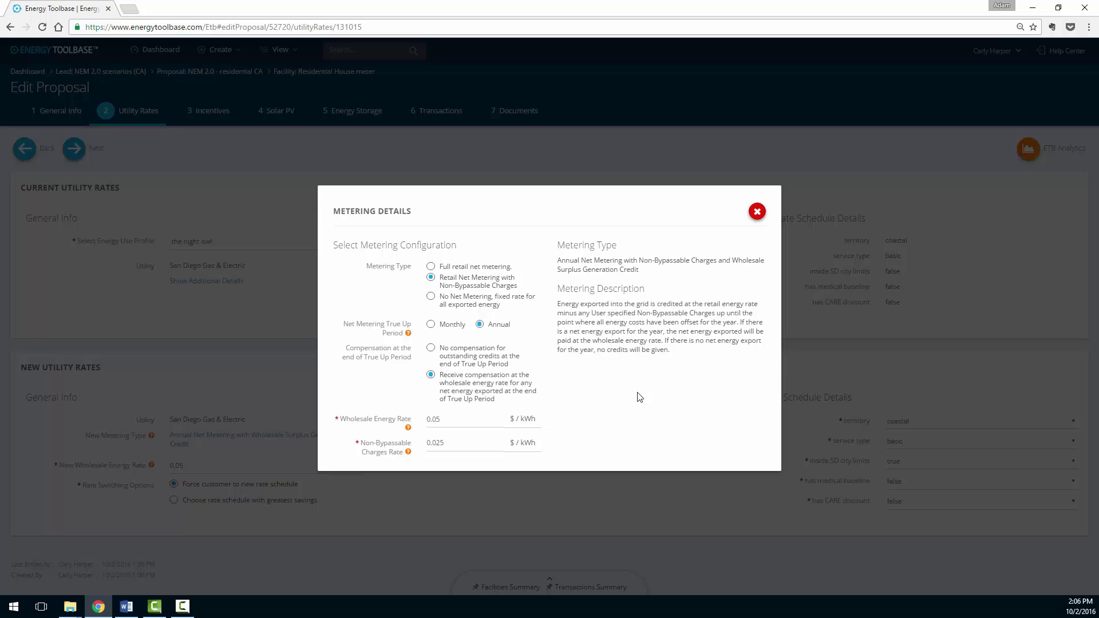
click(462, 445)
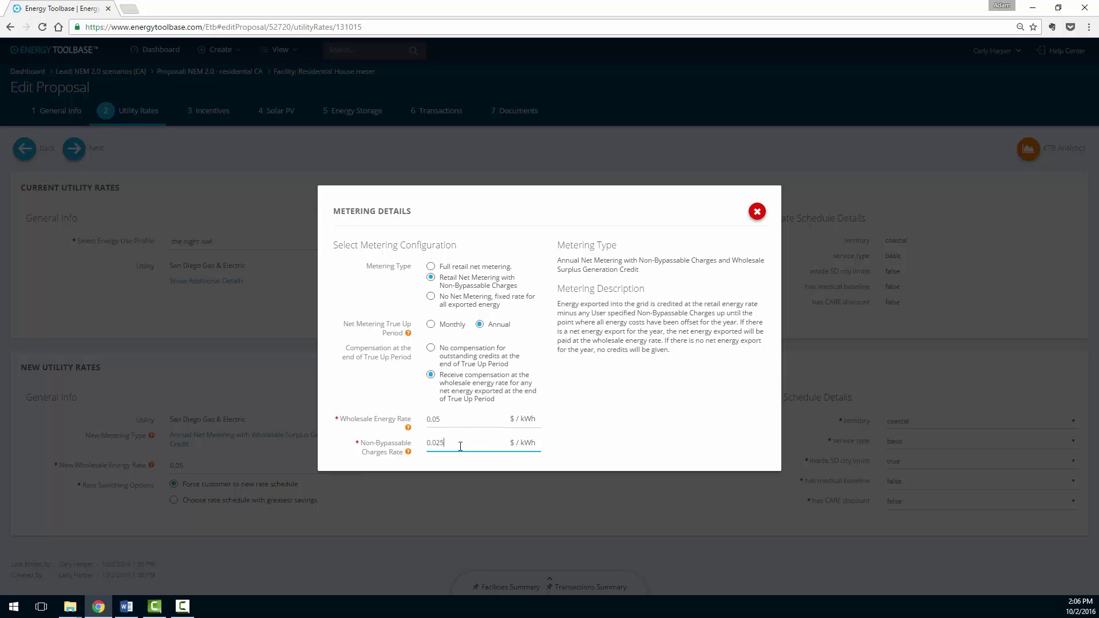
click(653, 426)
click(515, 445)
click(629, 449)
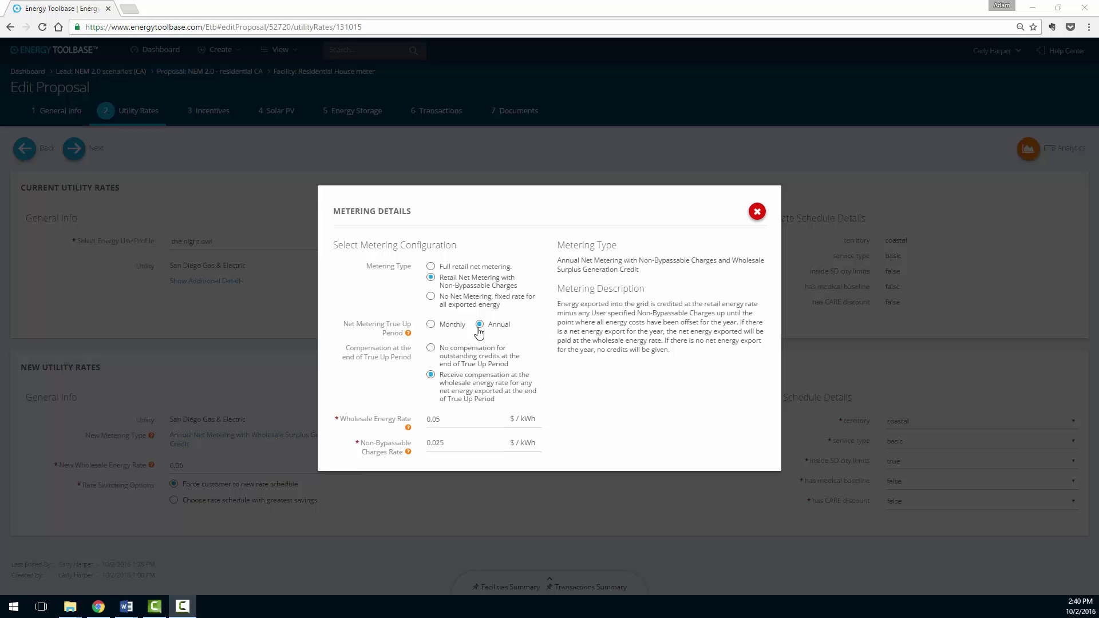
Set the true-up period to Monthly and try no compensation for outstanding credits before selecting compensation at the wholesale energy rate
click(454, 325)
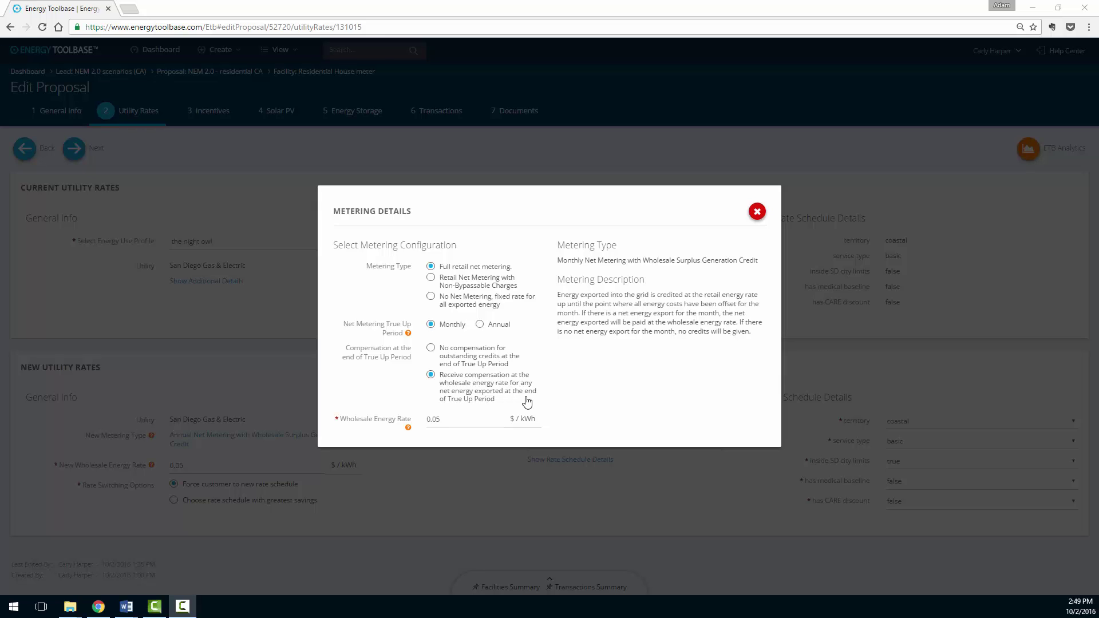
click(466, 419)
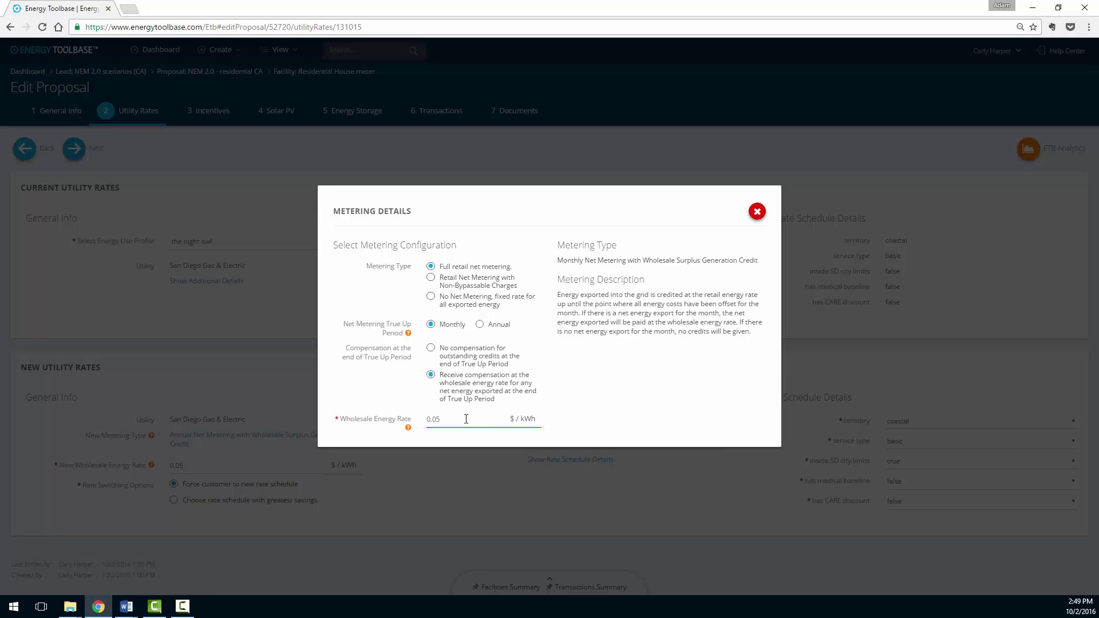
click(615, 384)
click(488, 362)
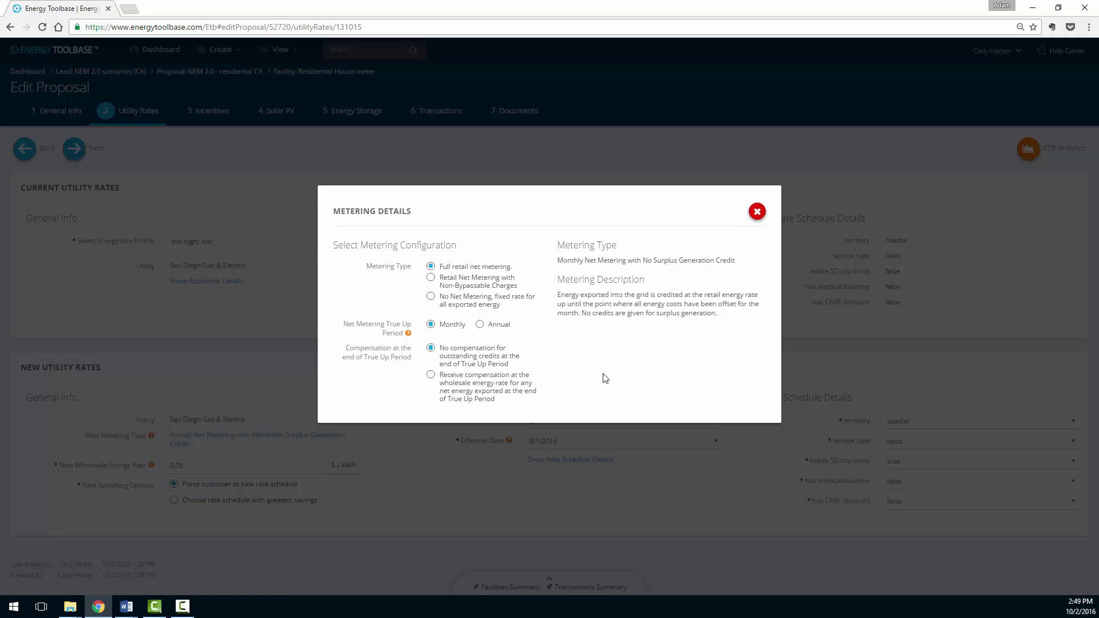
click(493, 395)
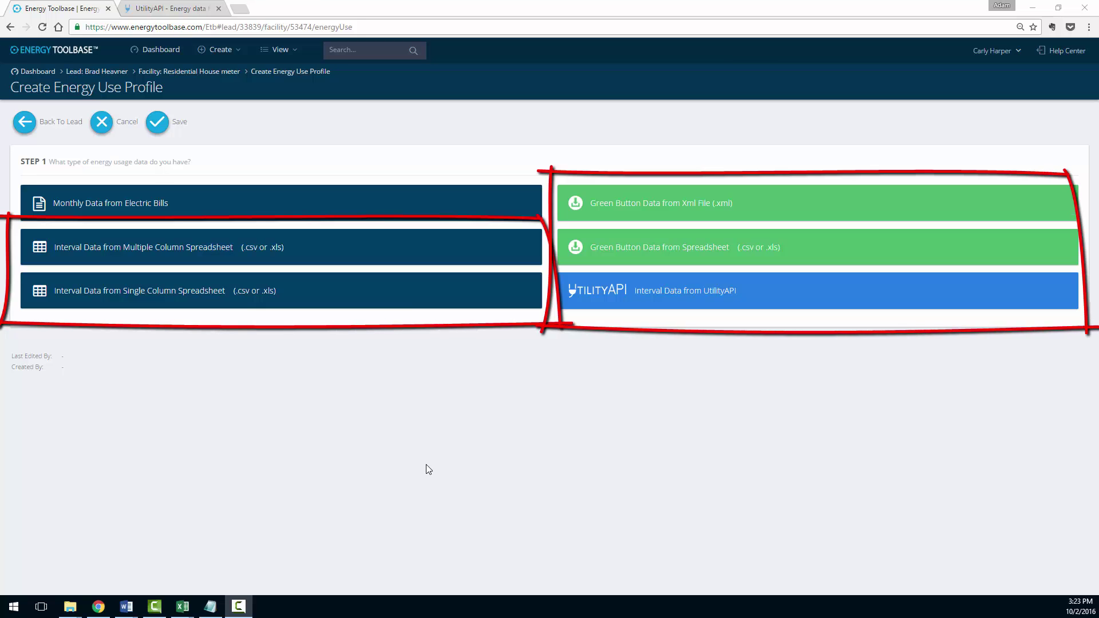
Switch to Excel and examine the multiple-column interval data in the "Commercial, 9-5 office building, 130kw" workbook
mouse_move(182, 606)
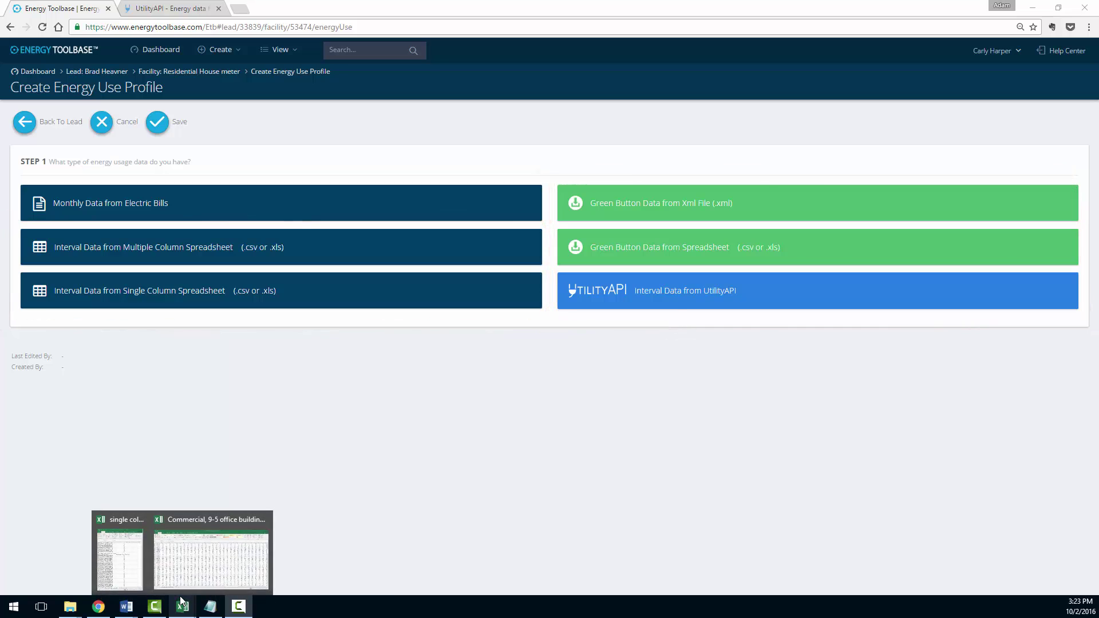
click(214, 565)
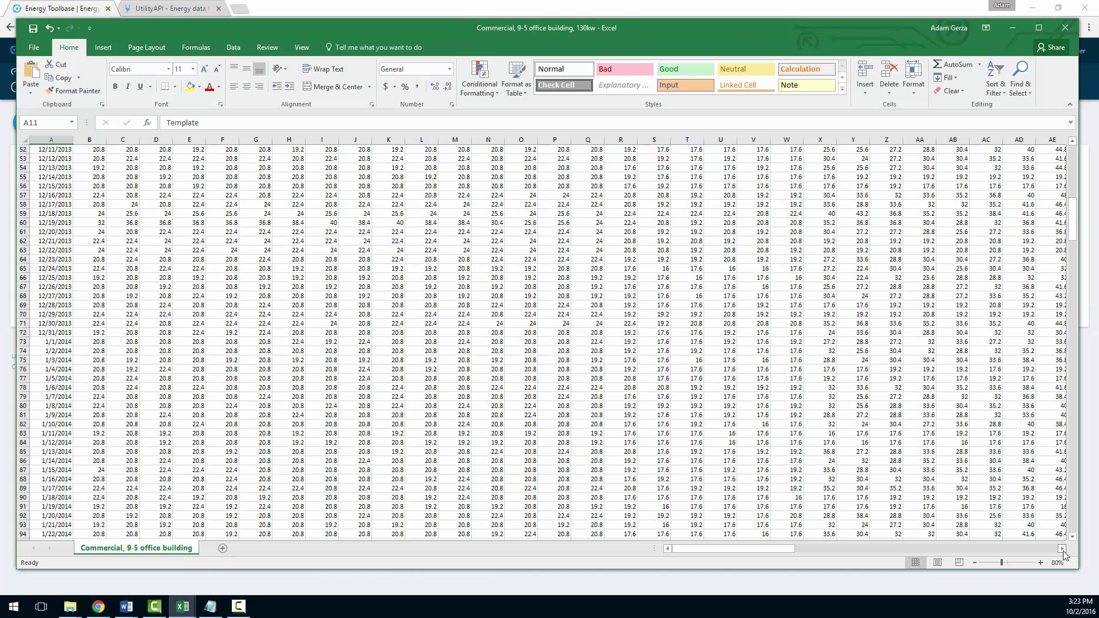
drag(1062, 550, 1063, 549)
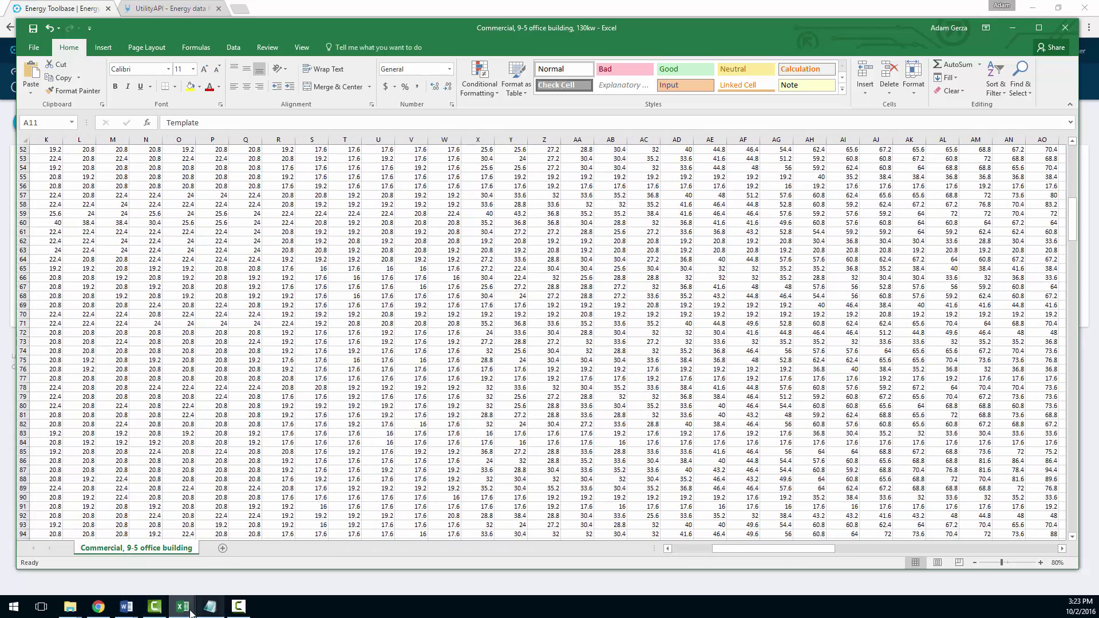
Bring up the "single column, 15-min data" workbook and examine its date-stamped usage readings
mouse_move(190, 613)
click(121, 564)
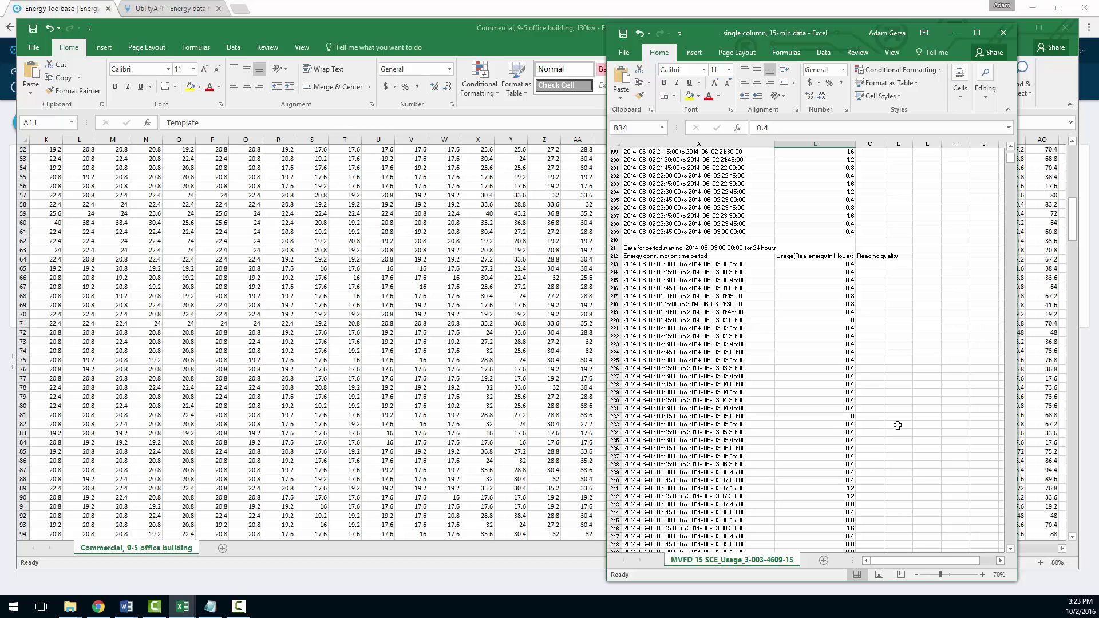
scroll(914, 418, down, 20)
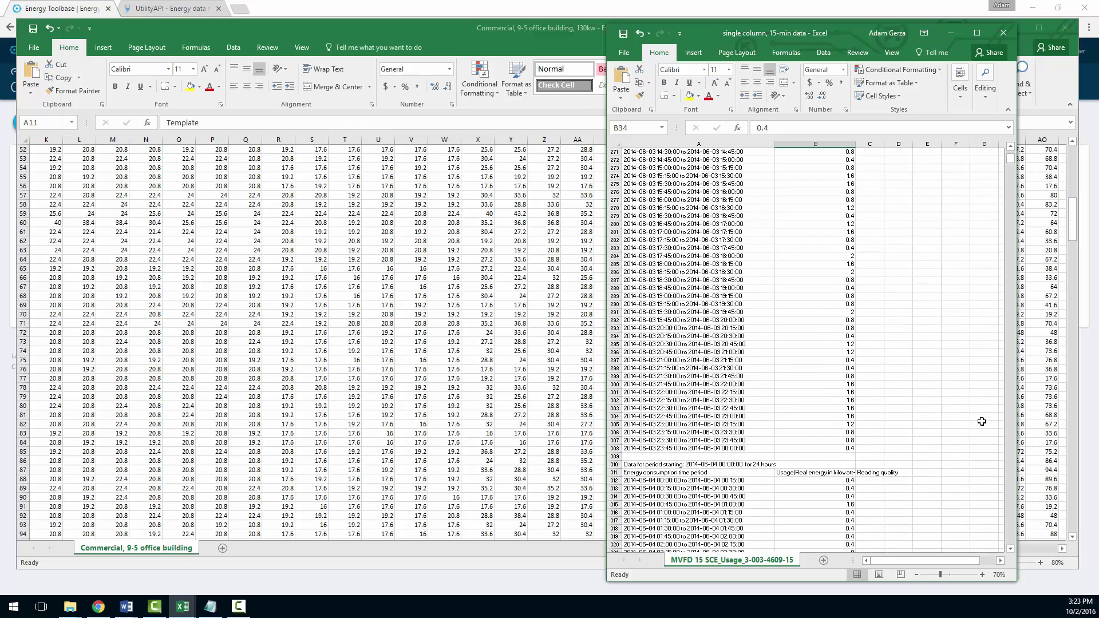
scroll(977, 421, down, 9)
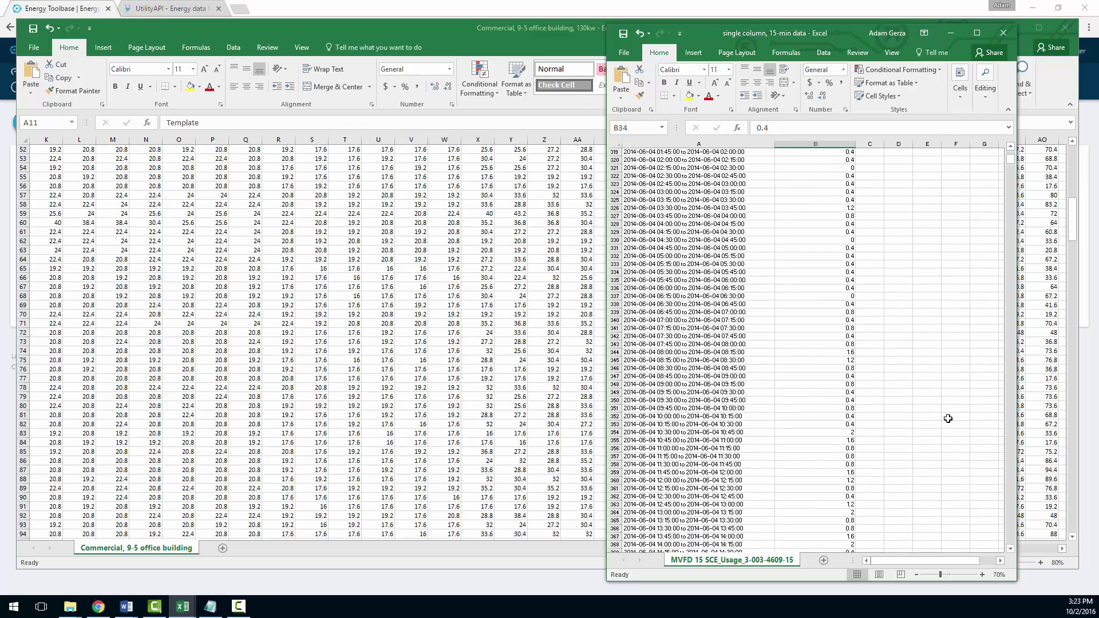
Examine the XML interval readings in Notepad and the UtilityAPI website in Chrome, and return to Energy Toolbase
click(202, 614)
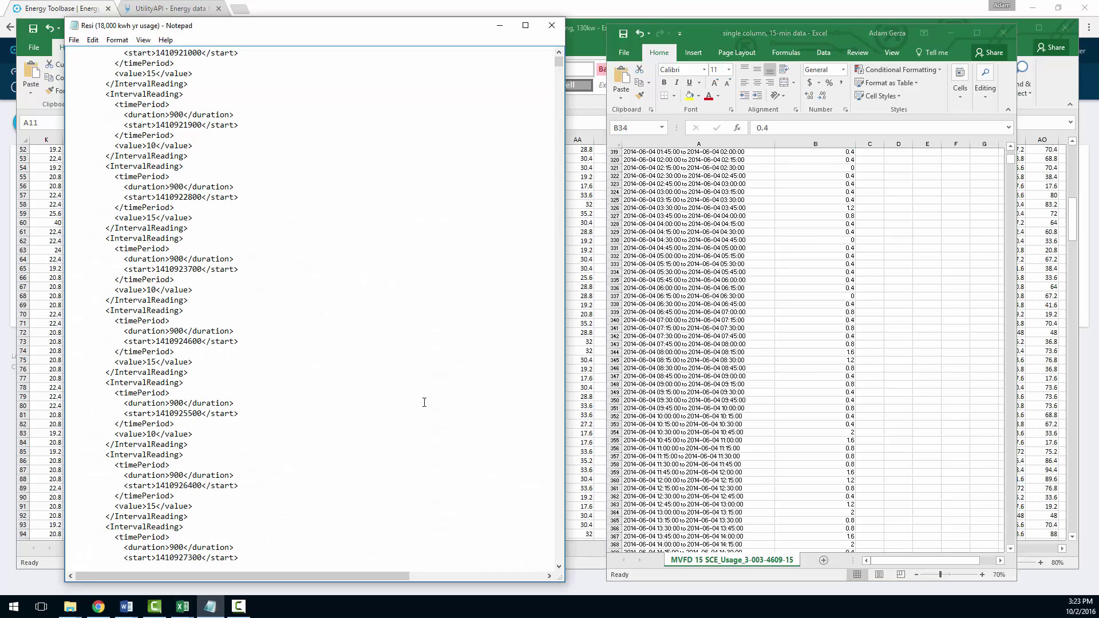
scroll(438, 401, down, 1)
scroll(438, 400, down, 20)
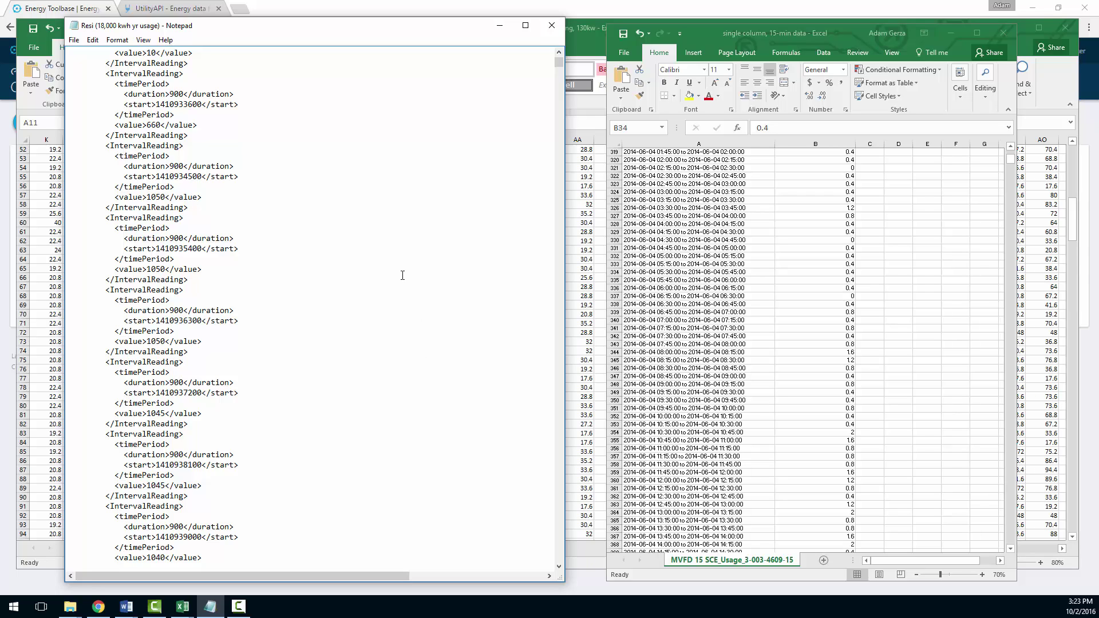
click(394, 5)
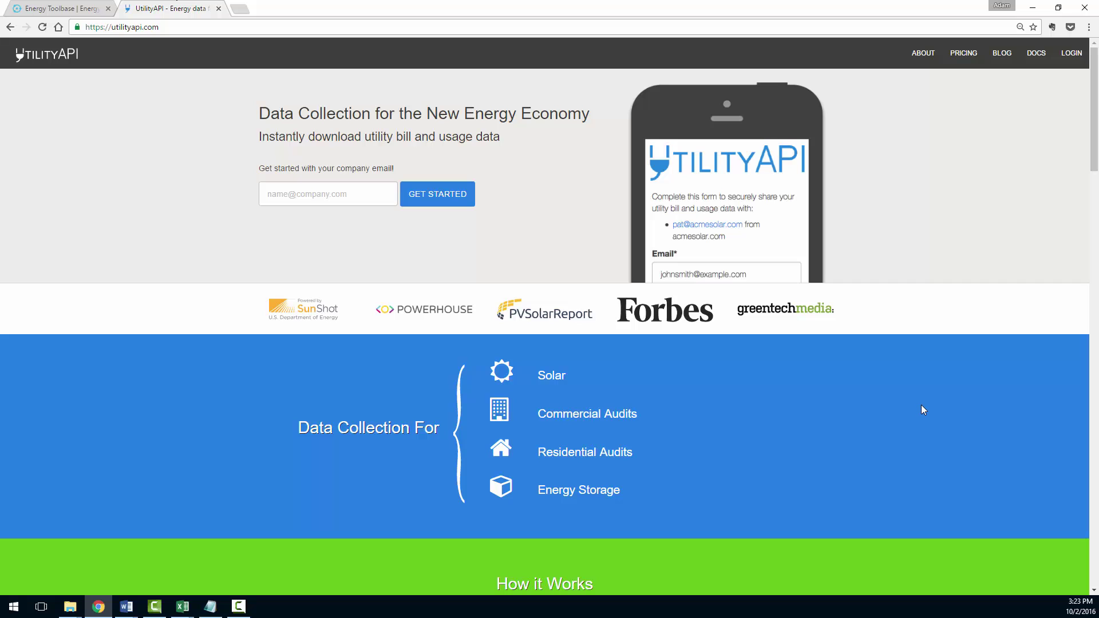
click(51, 7)
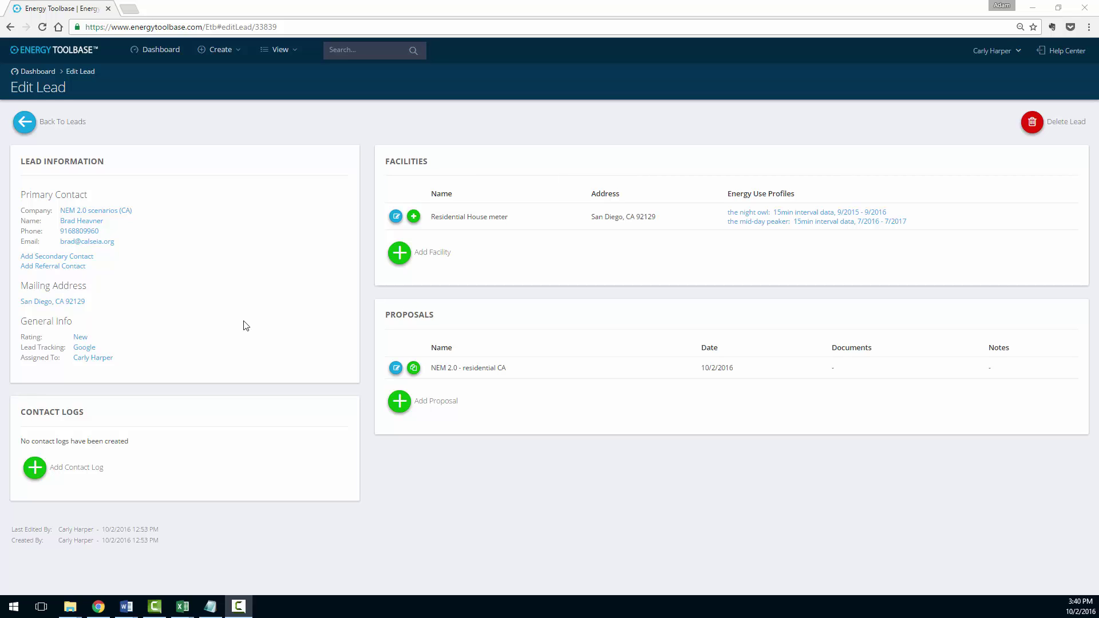
Open the "NEM 2.0 - residential CA" proposal and check the energy use profiles available in its utility rates
click(395, 369)
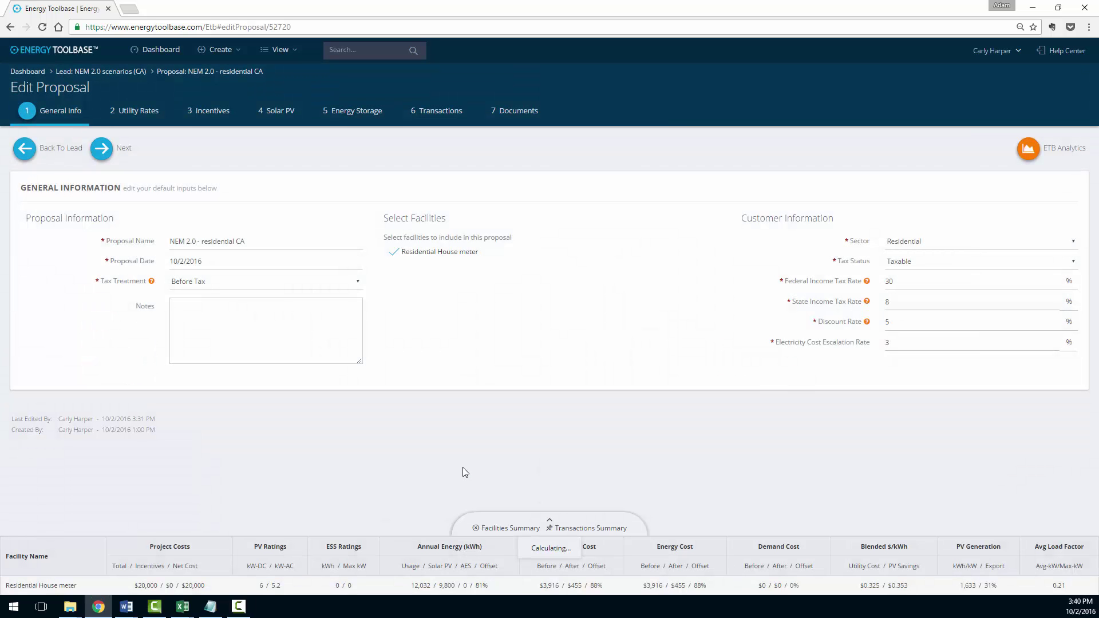
click(141, 113)
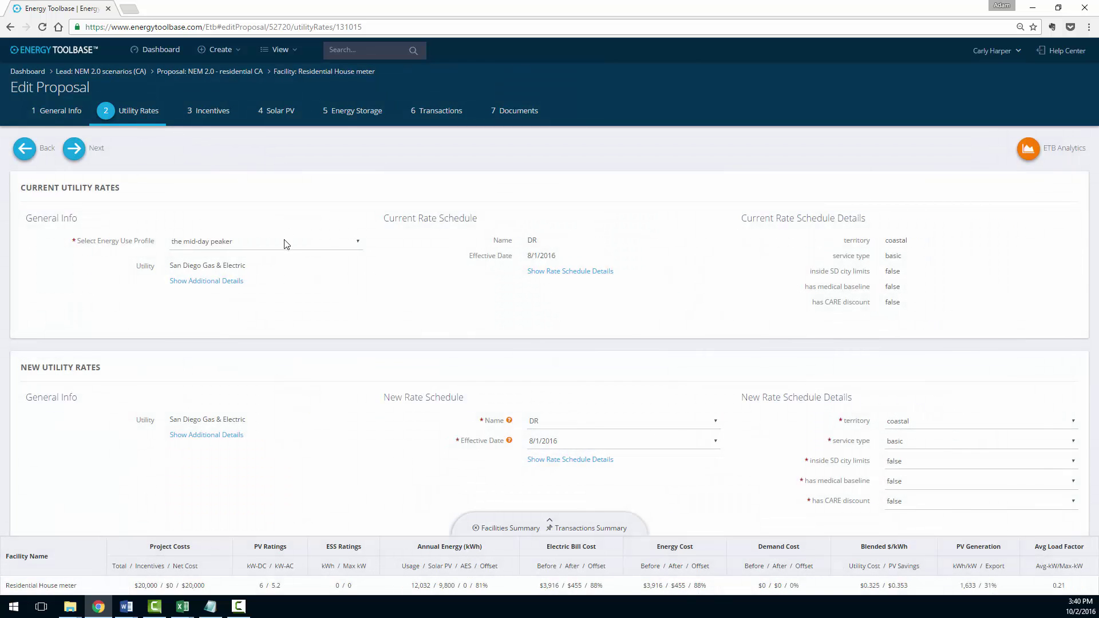
click(286, 245)
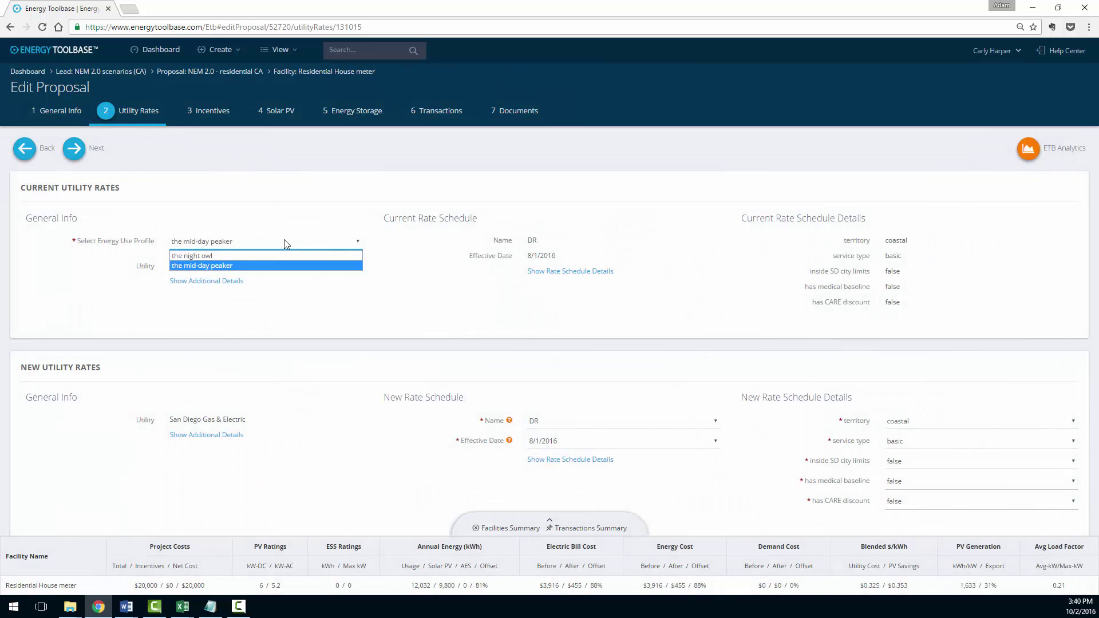
click(284, 240)
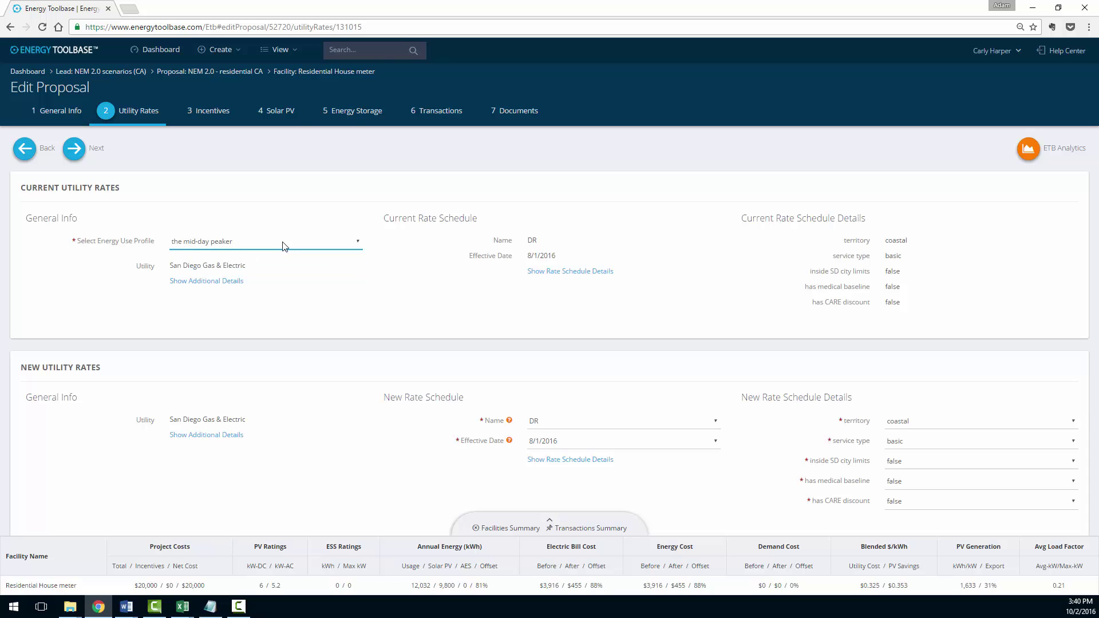
Review the proposal's PV Array 1 configuration in the Solar PV section and close it without changes
click(281, 112)
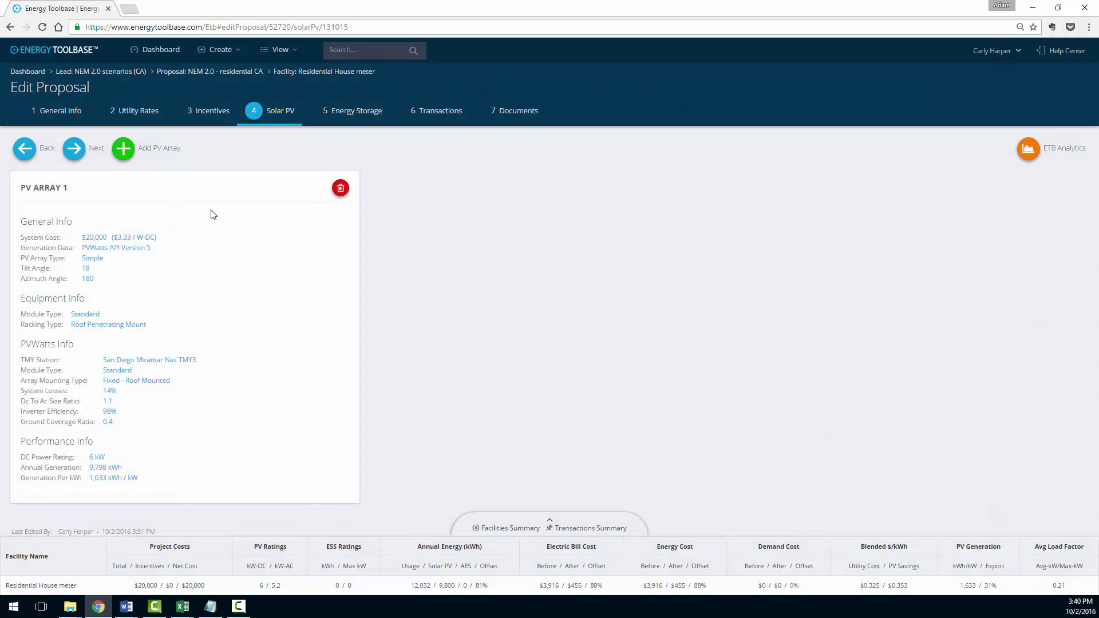
click(95, 238)
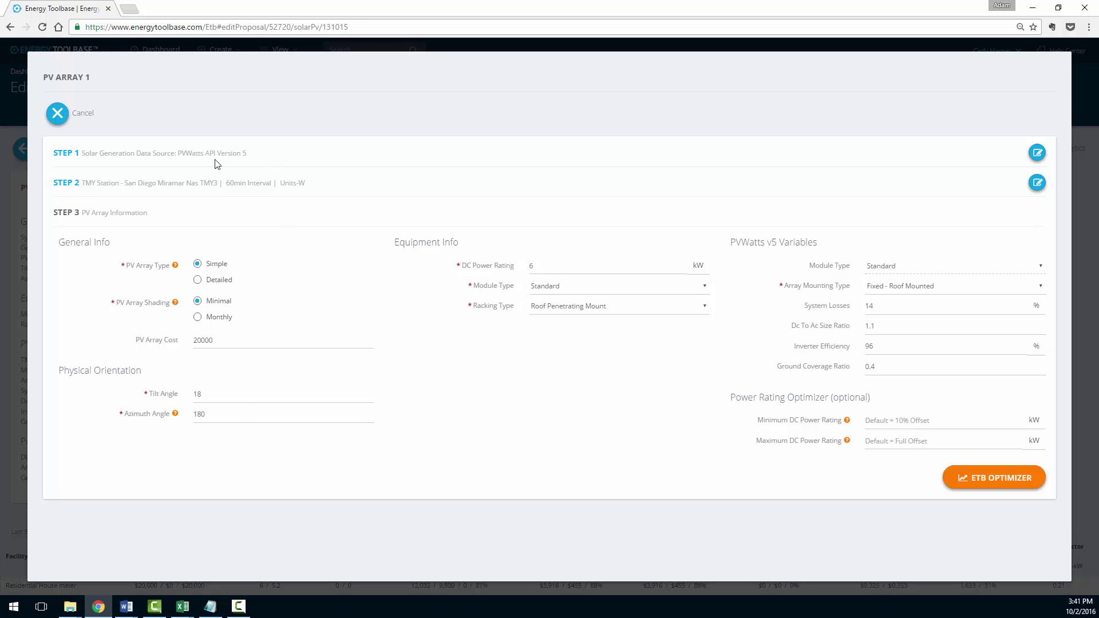
click(79, 122)
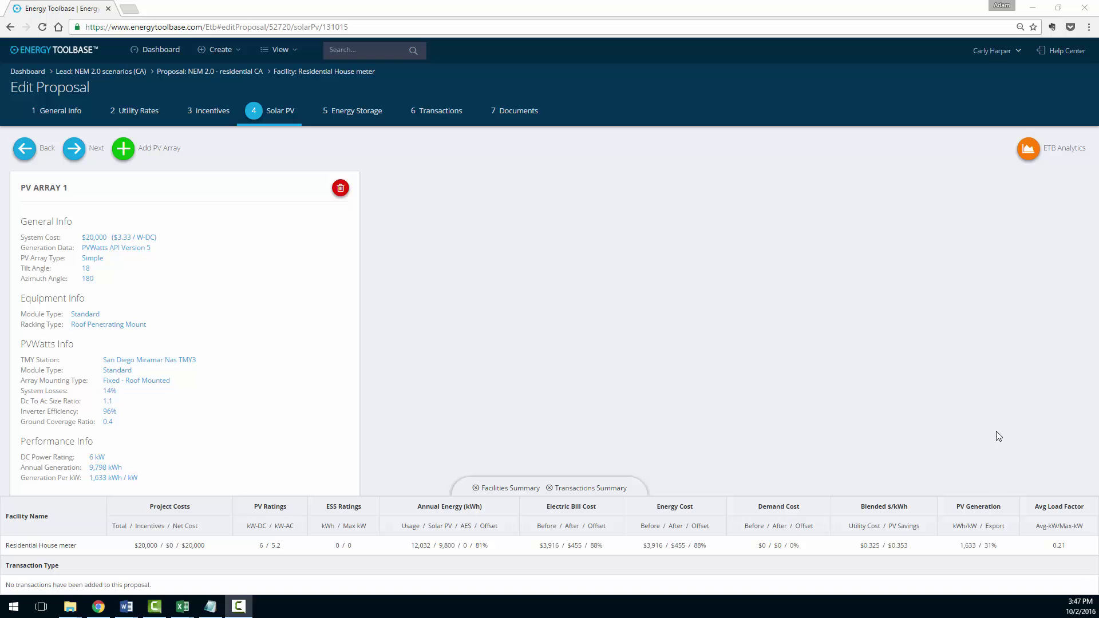
View the proposal's demand profile chart with Net Demand and Solar PV Power hidden, zoomed to about January 23 to 30
click(1029, 159)
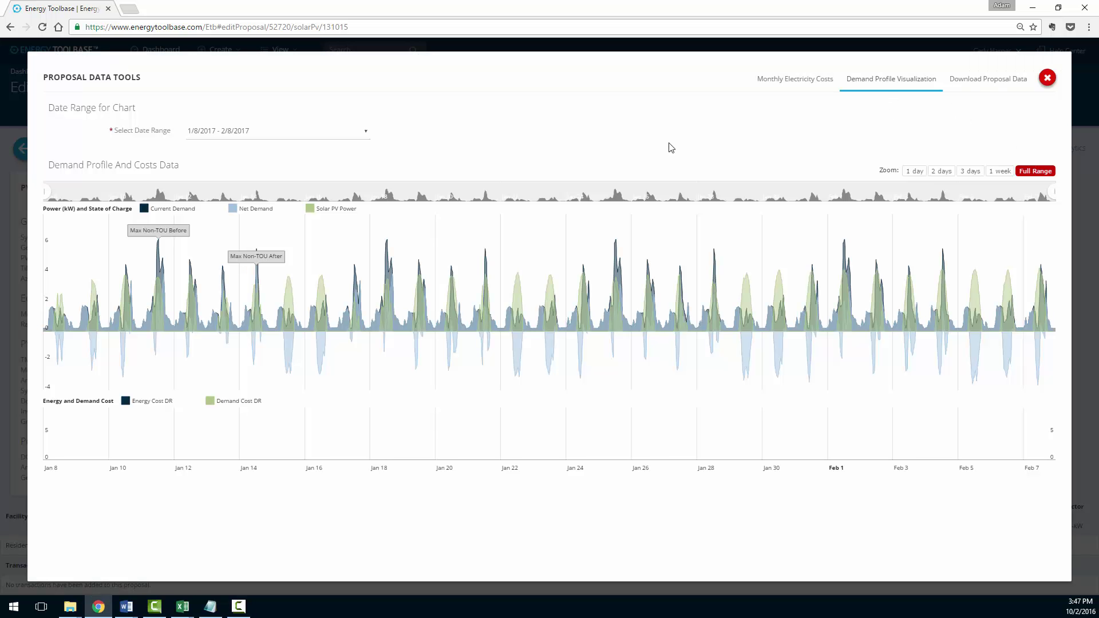
click(252, 212)
click(341, 213)
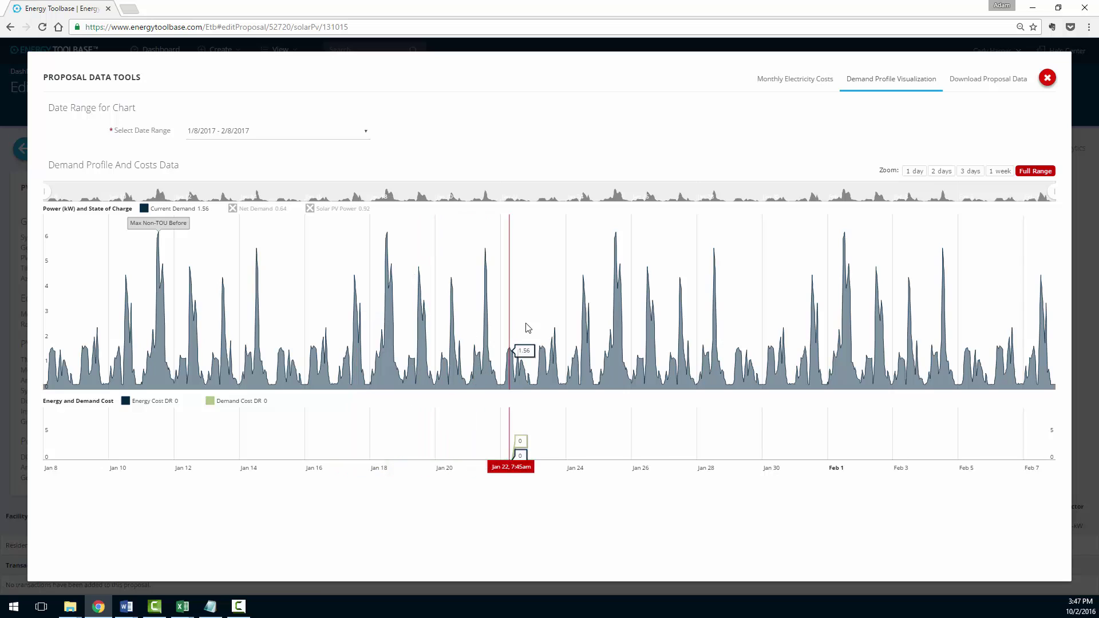
drag(547, 331, 768, 333)
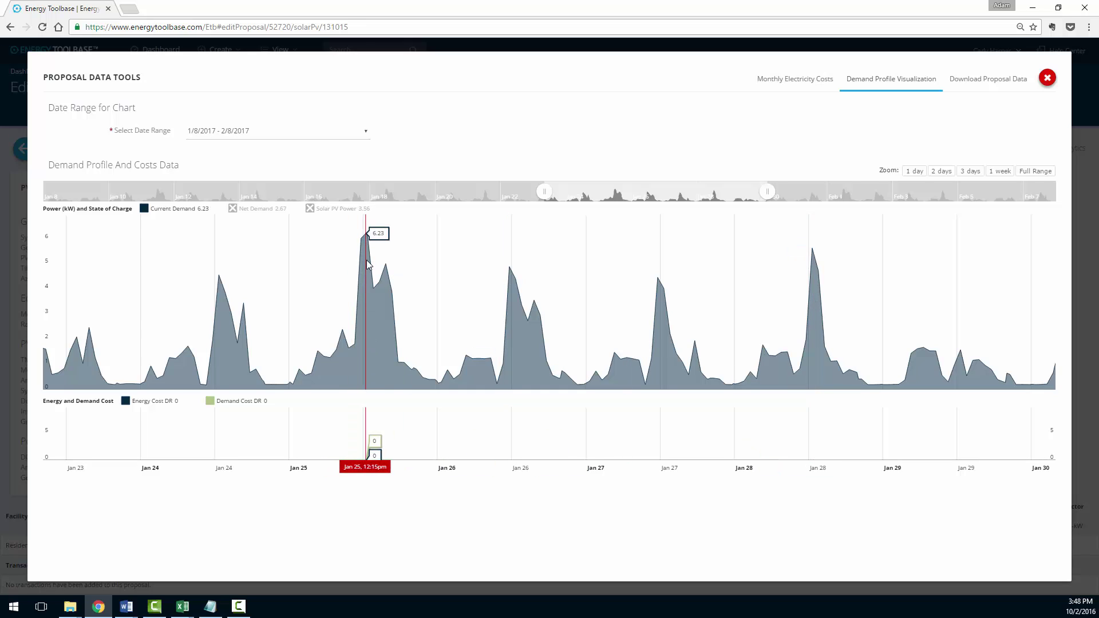
Change the chart's date range to 6/8/2017 - 7/8/2017 and show only Current Demand
click(288, 137)
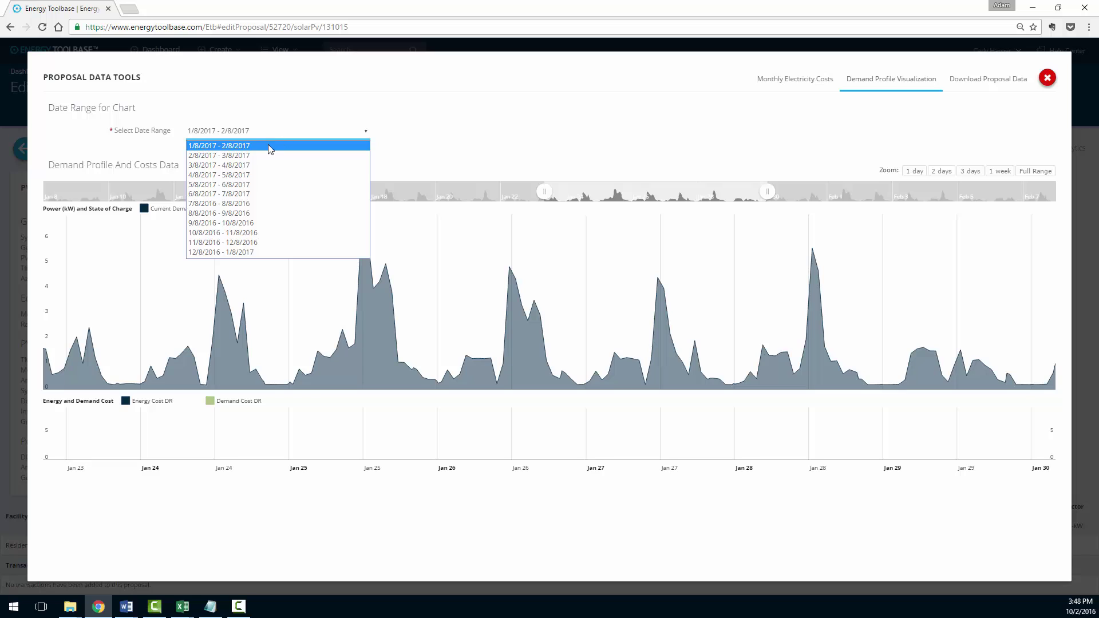
click(241, 195)
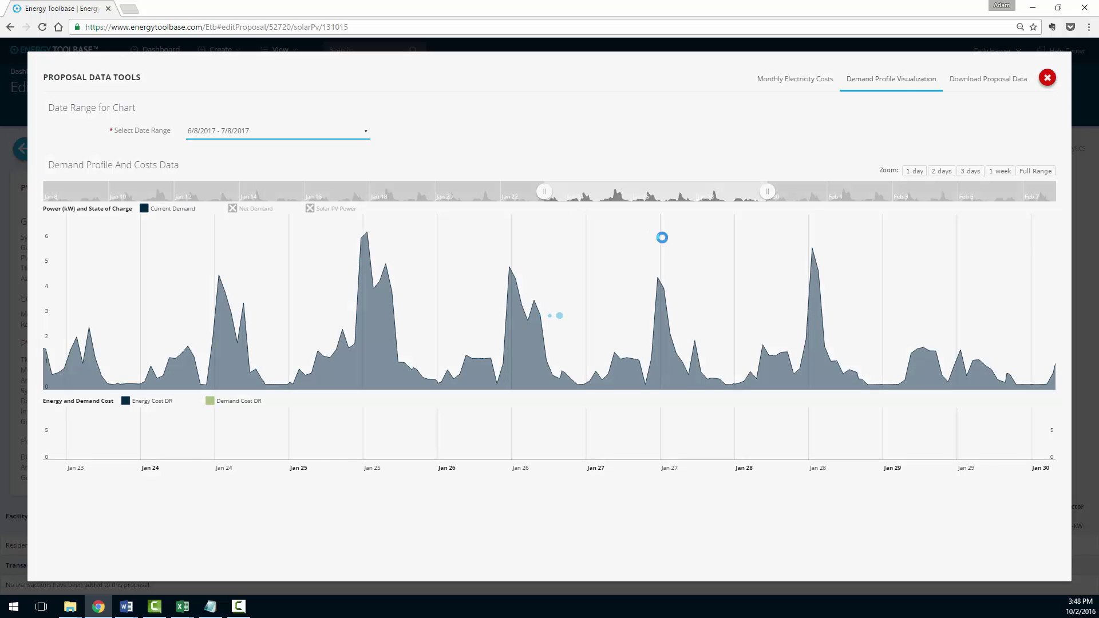
click(246, 210)
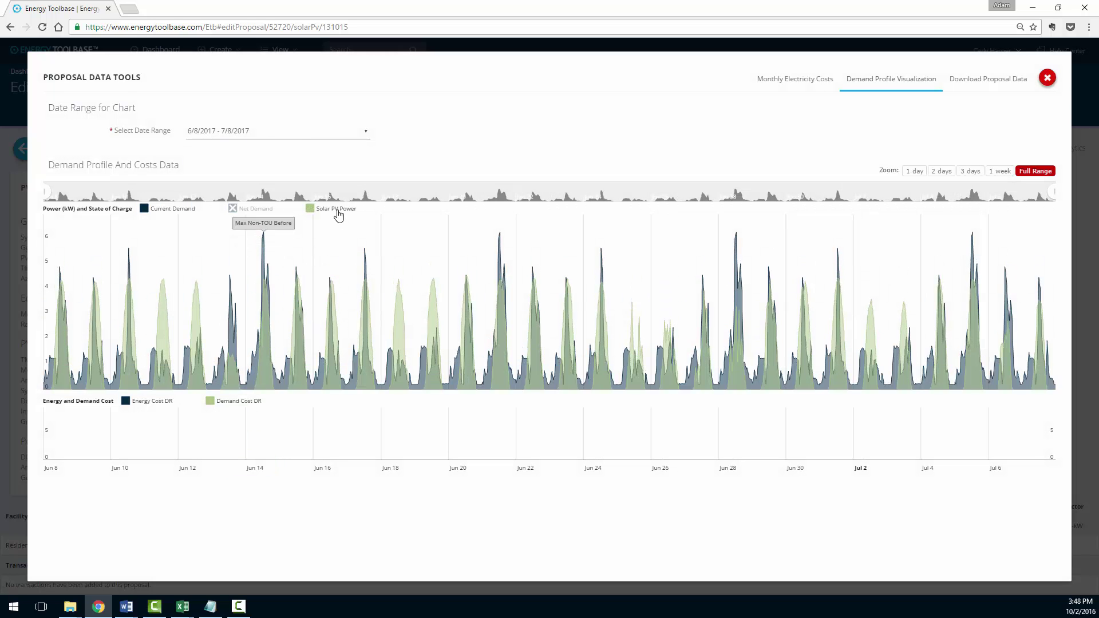
click(335, 210)
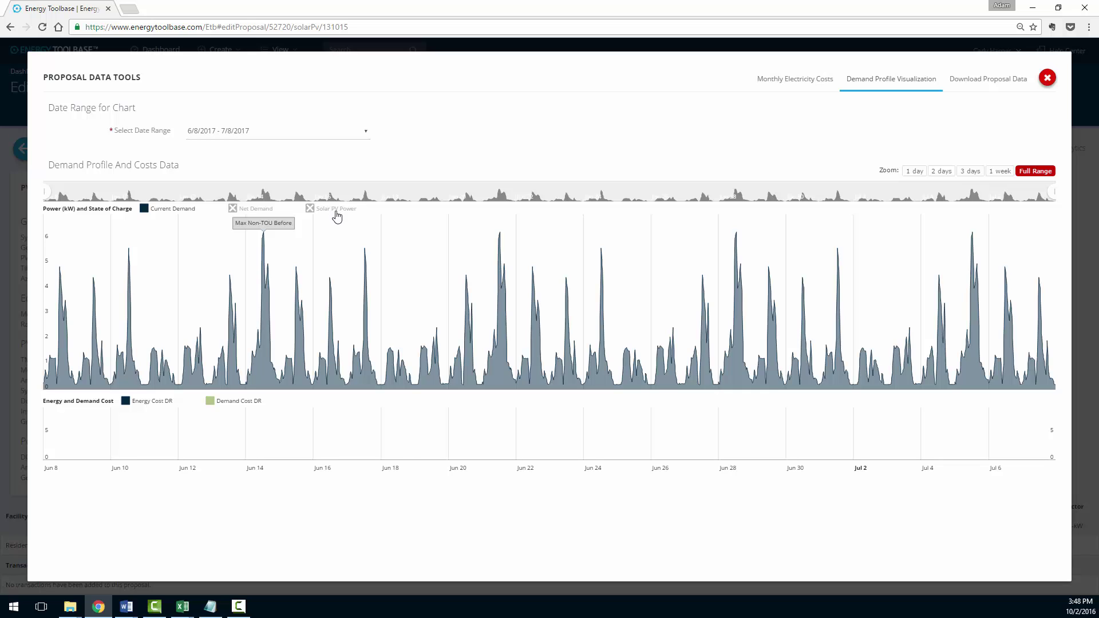
Zoom the demand chart to about June 19 to 26 and overlay the Solar PV Power series
drag(403, 327, 676, 332)
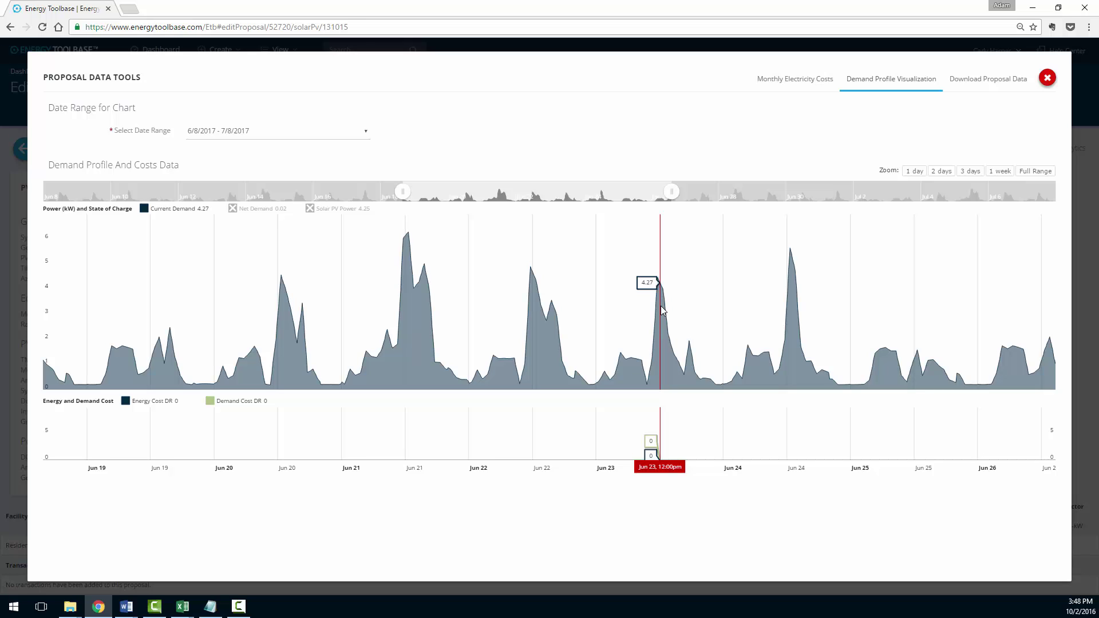
click(331, 215)
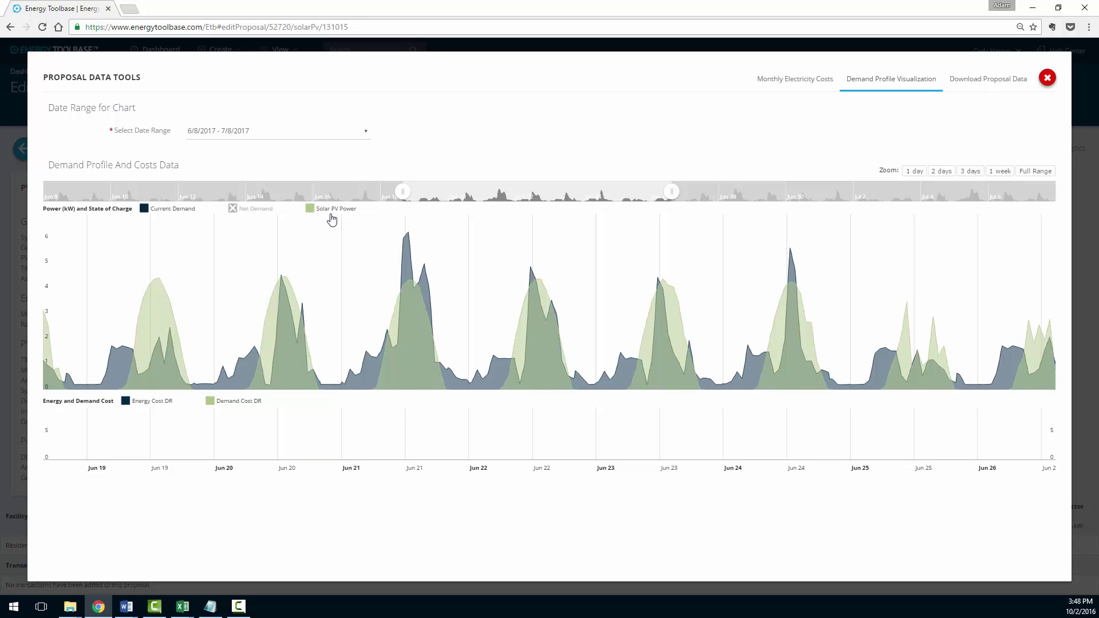
Add the Net Demand series to the demand profile chart and close the proposal data tools
click(252, 216)
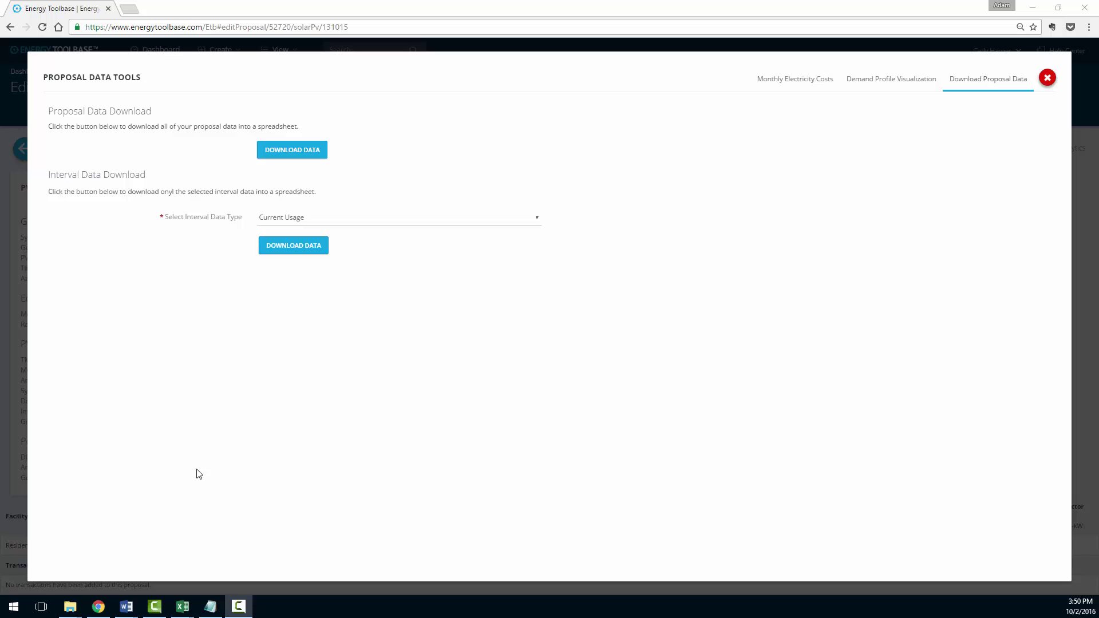
click(1047, 78)
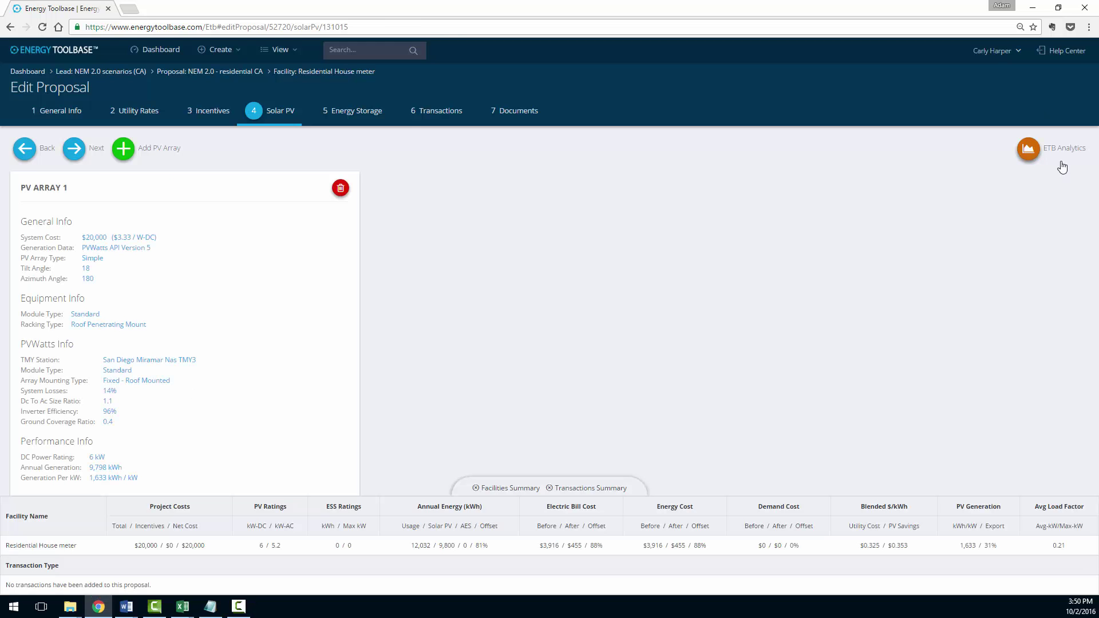
Download the proposal's Net Usage interval data from ETB Analytics and open the CSV full-screen in Excel
click(1055, 150)
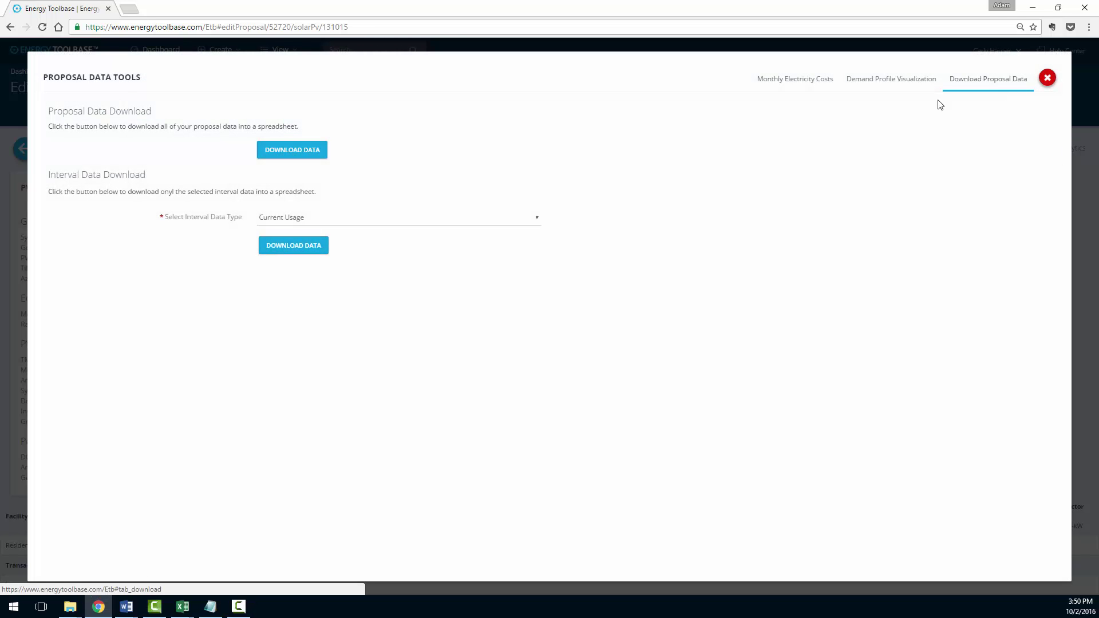
click(380, 223)
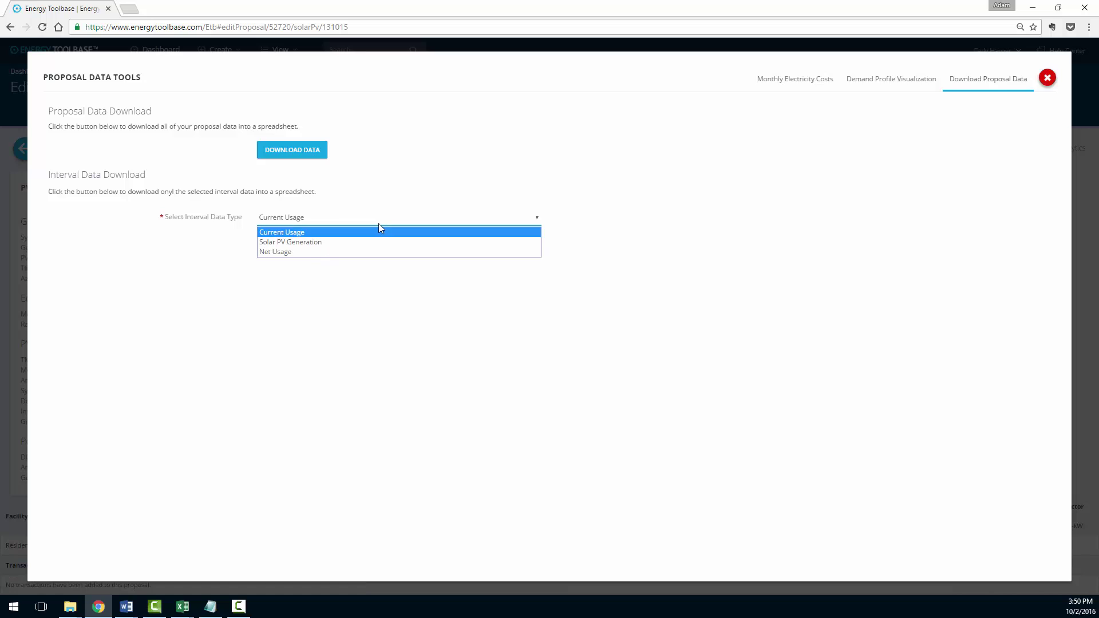
click(311, 253)
click(298, 247)
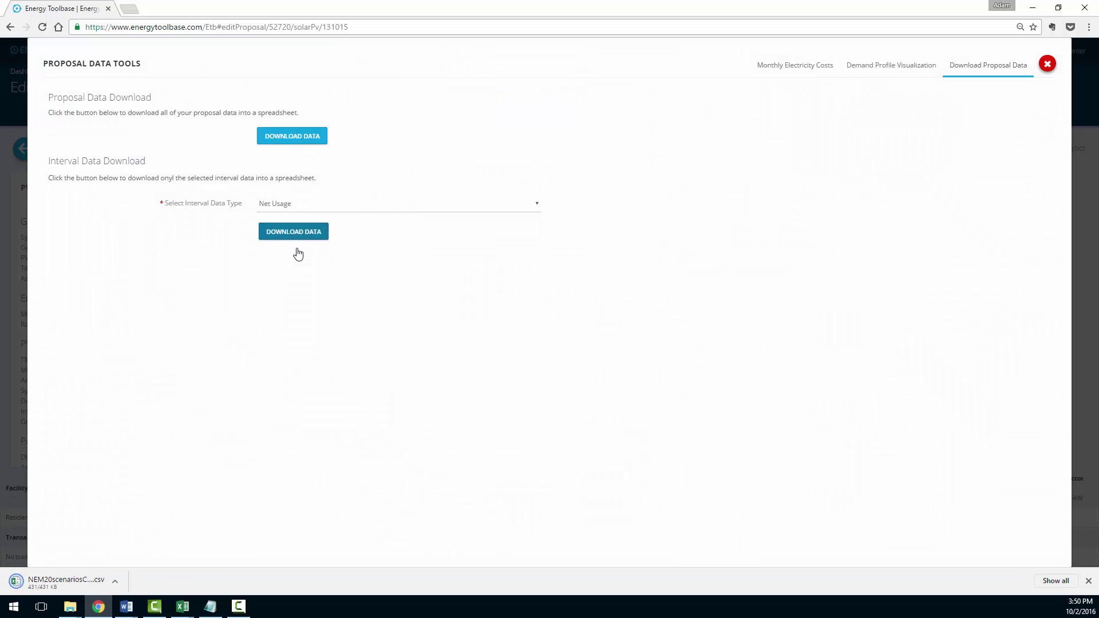
click(63, 578)
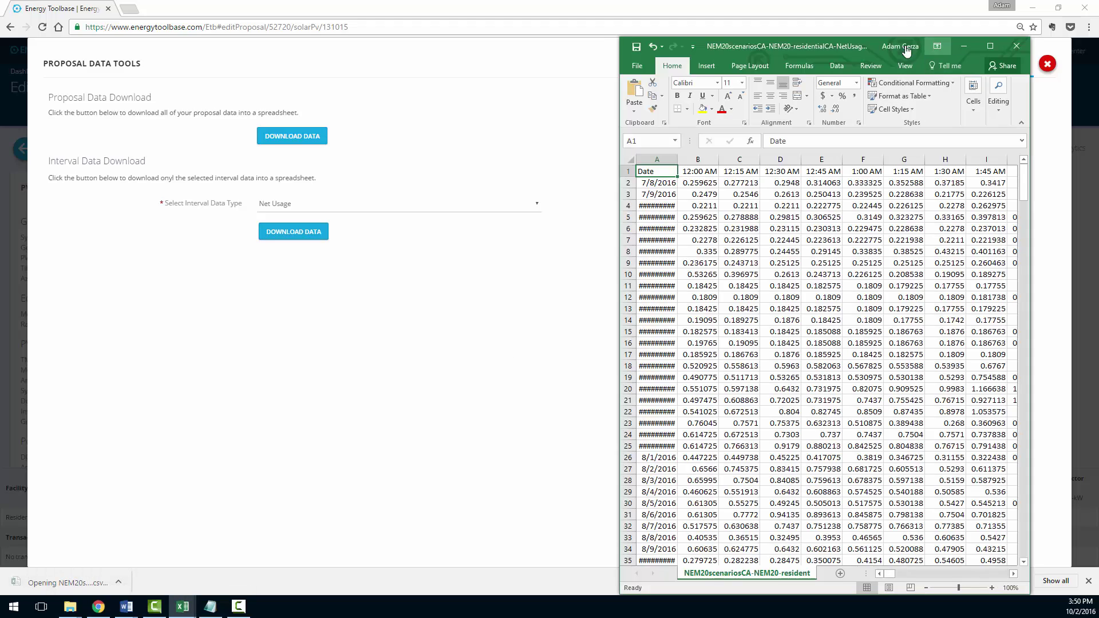
drag(906, 50, 726, 43)
double_click(726, 44)
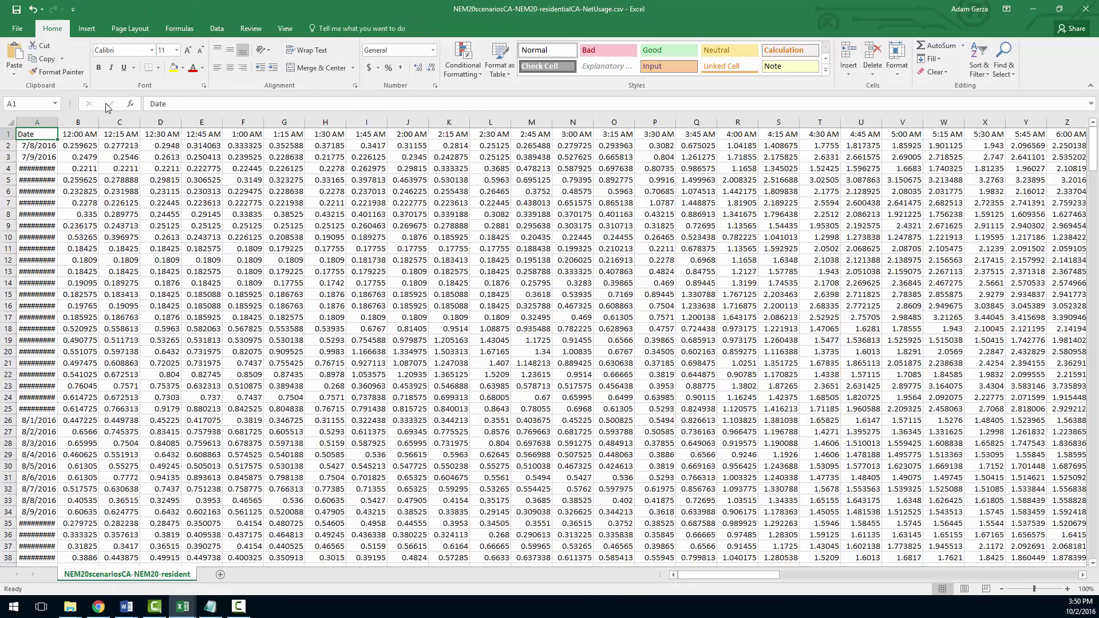
Widen column A to fit the dates and copy the whole net usage table into a new sheet
drag(57, 122, 80, 122)
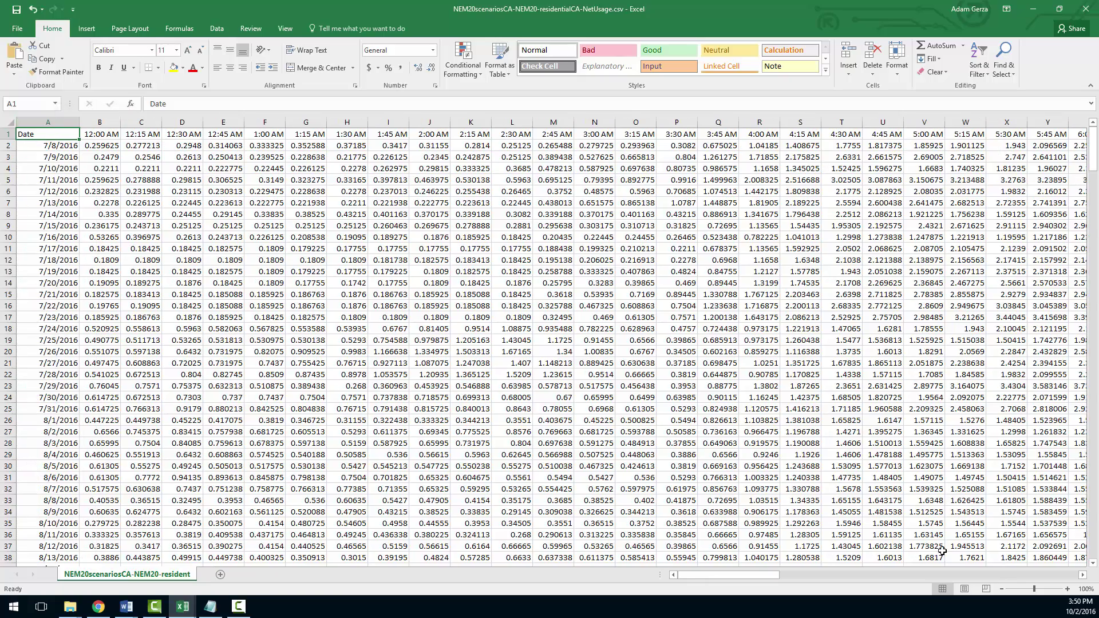
click(1002, 589)
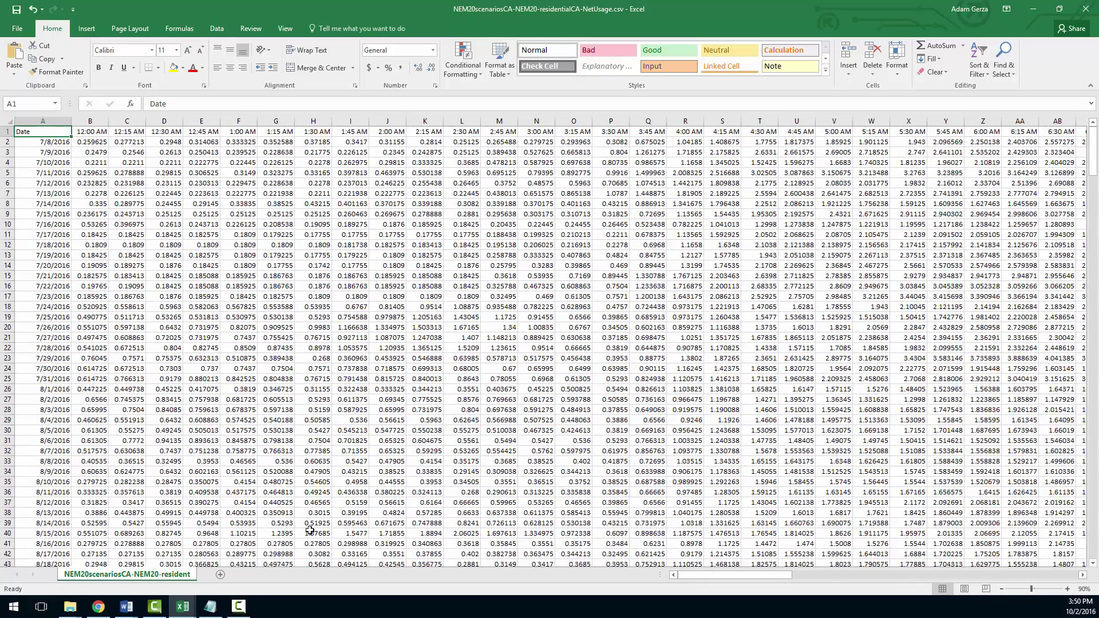
click(221, 575)
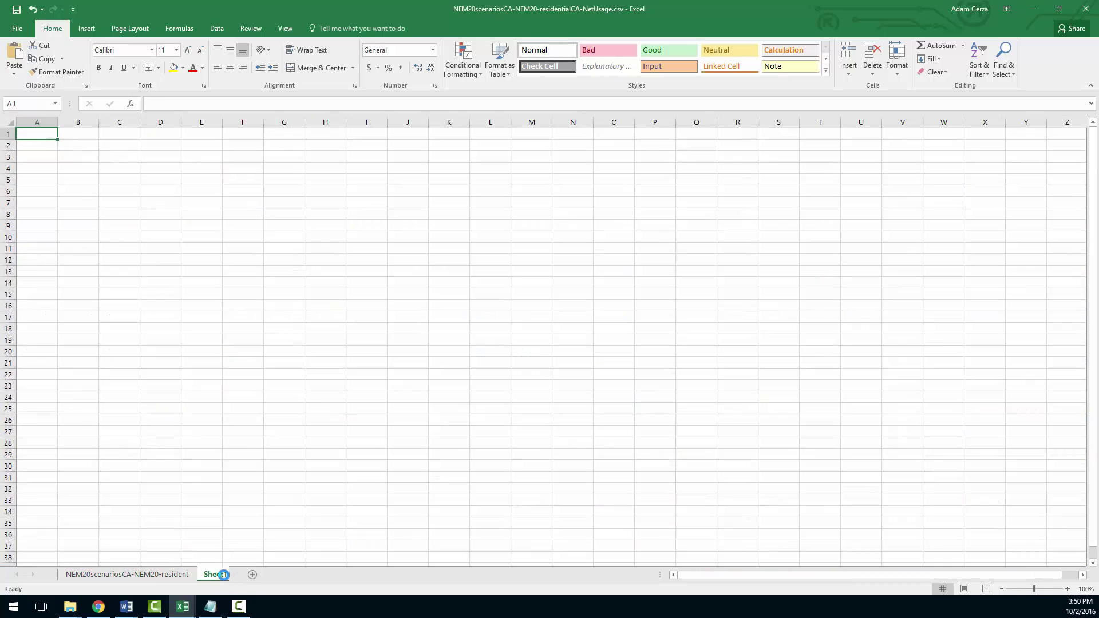
click(146, 574)
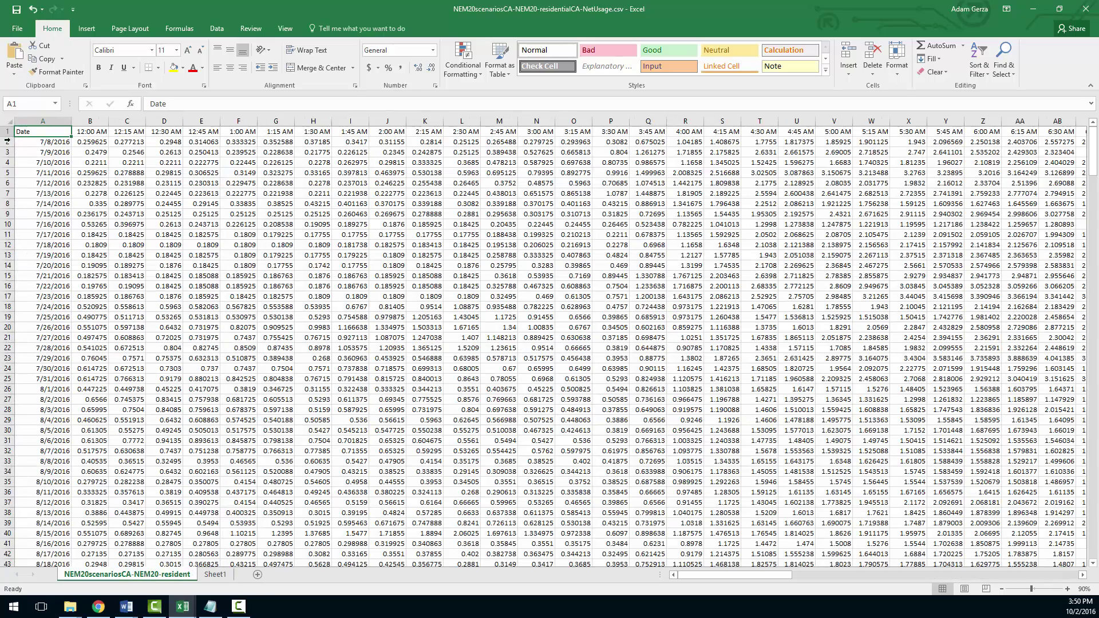
click(7, 121)
key(ctrl+c)
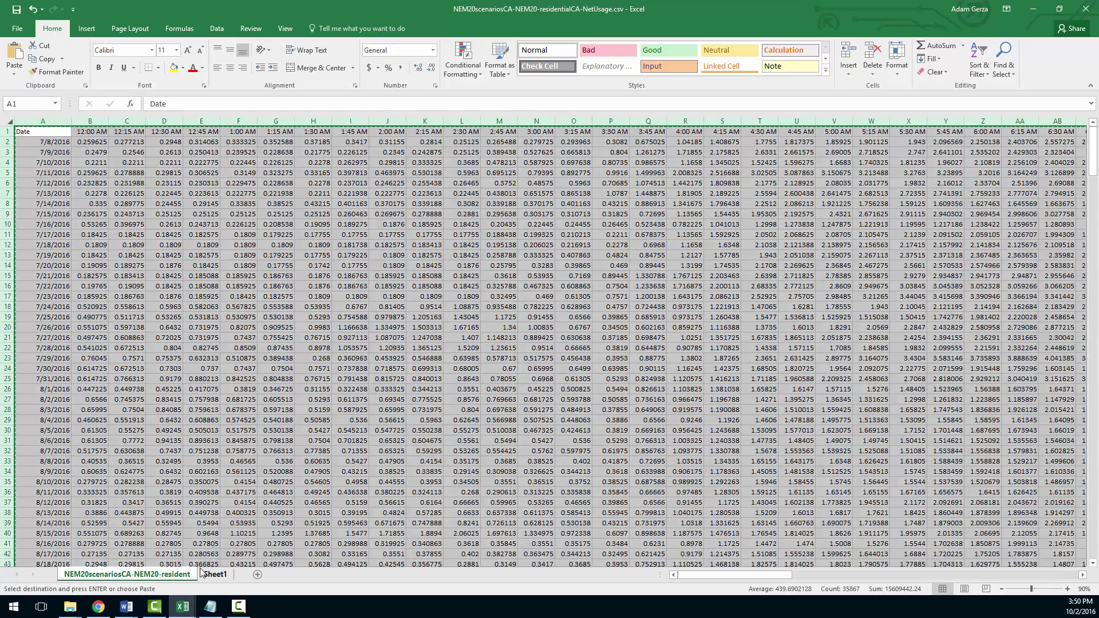
click(202, 573)
key(ctrl+v)
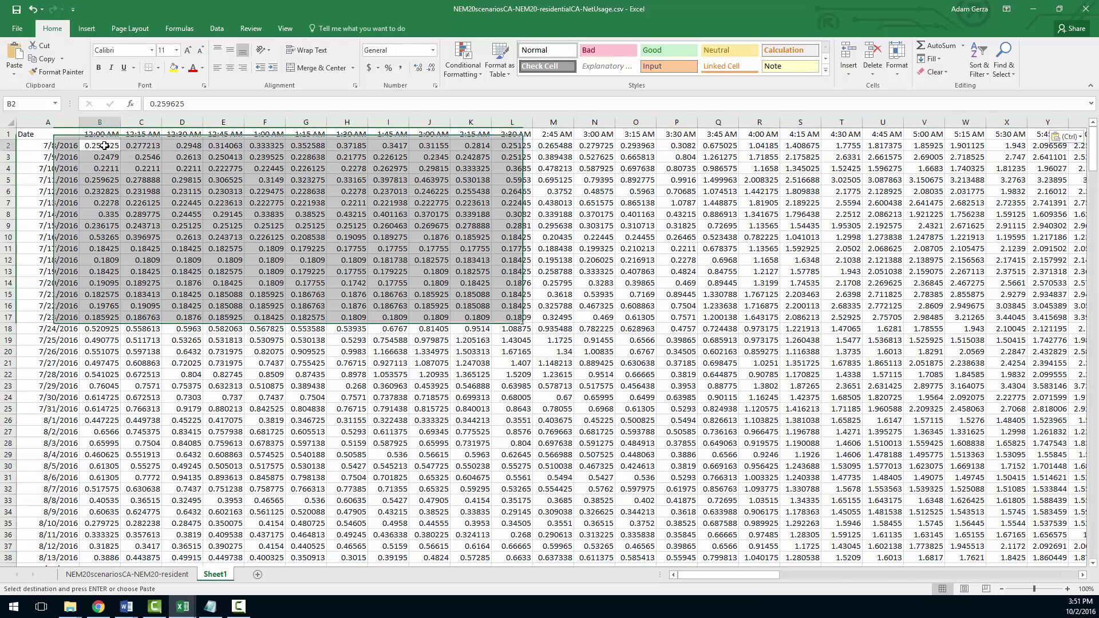
In B2 of Sheet1, enter =IF('NEM20scenariosCA-NEM20-resident'!B2<0,'NEM20scenariosCA-NEM20-resident'!B2,0)
click(103, 147)
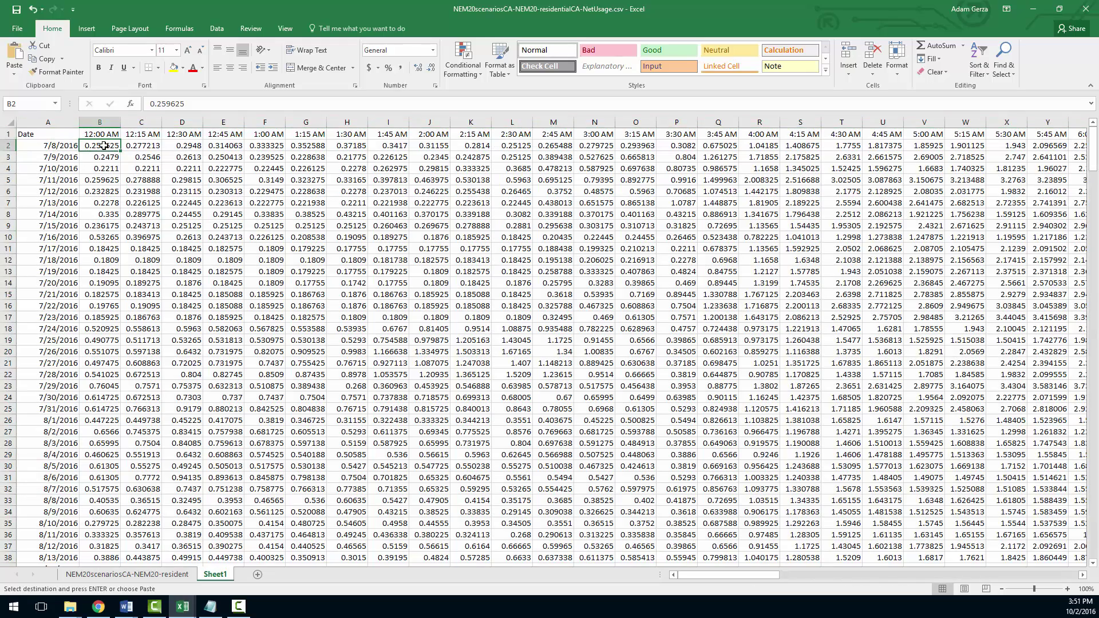
text(=if()
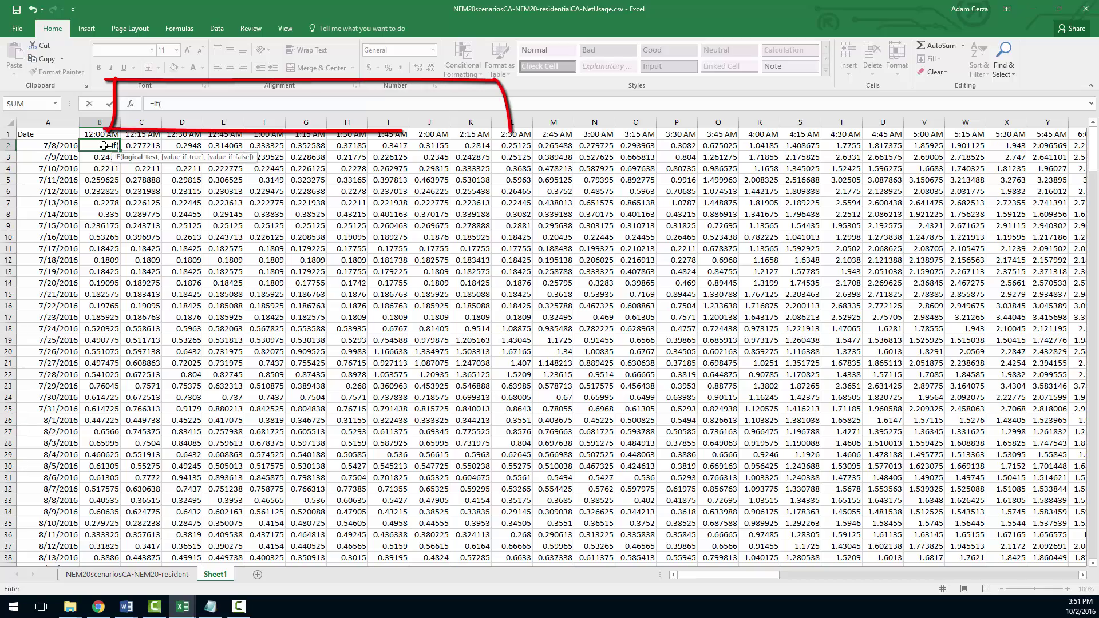
click(130, 575)
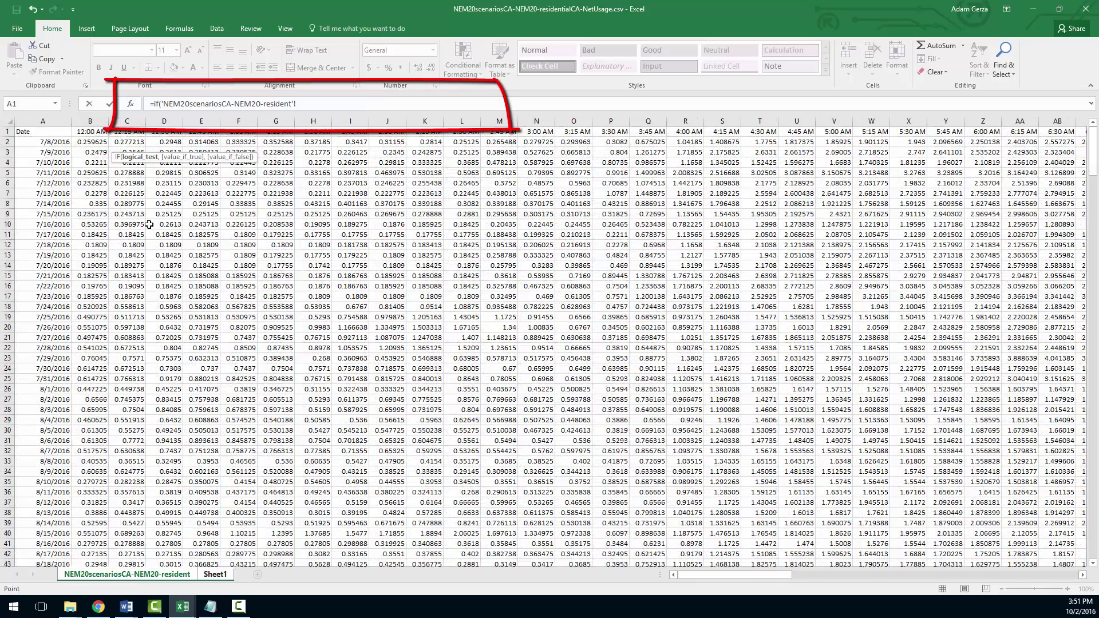
click(87, 143)
text(<0,)
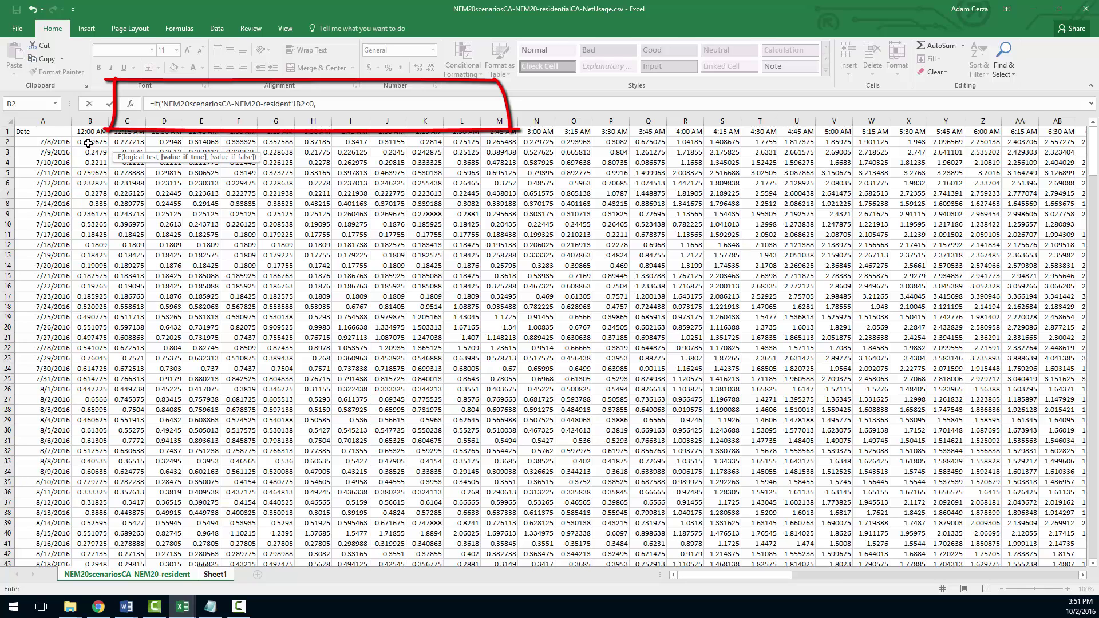
click(96, 145)
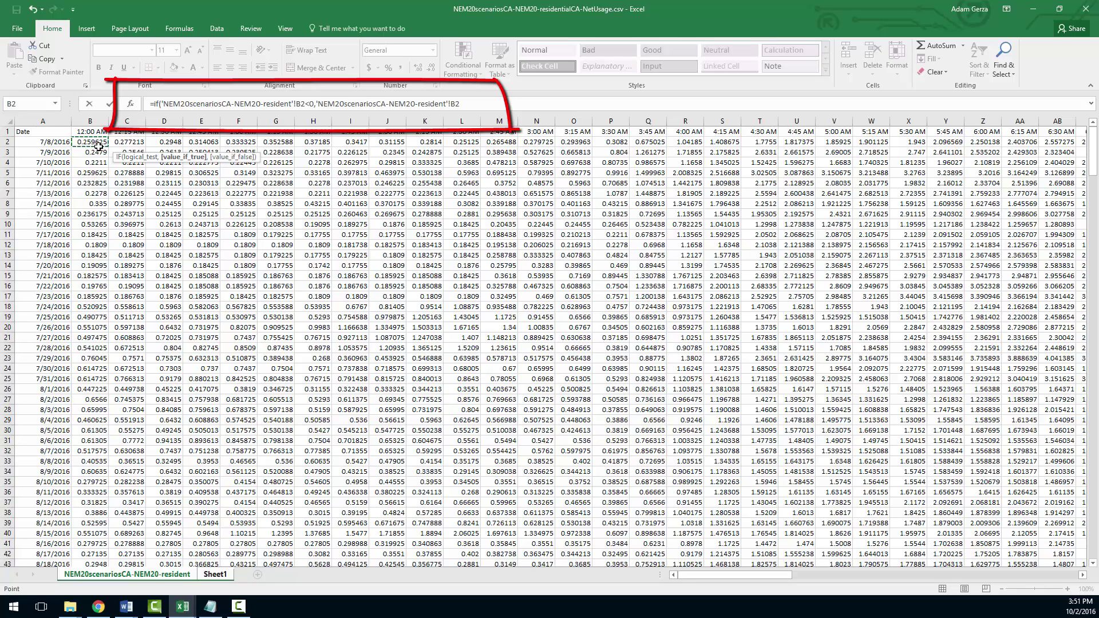
text(,0))
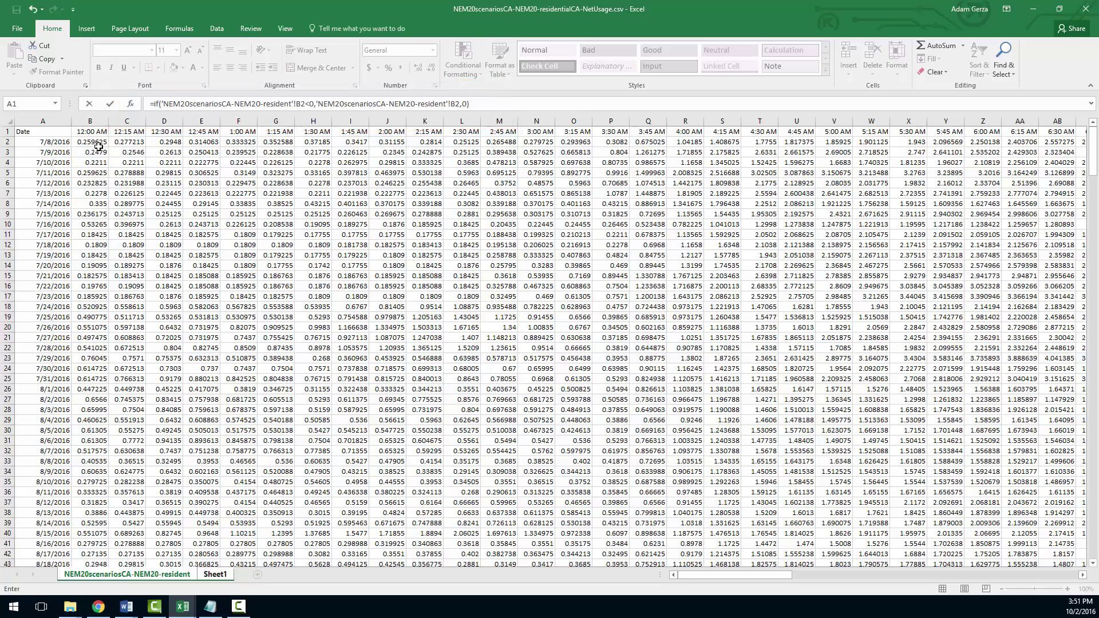
key(Return)
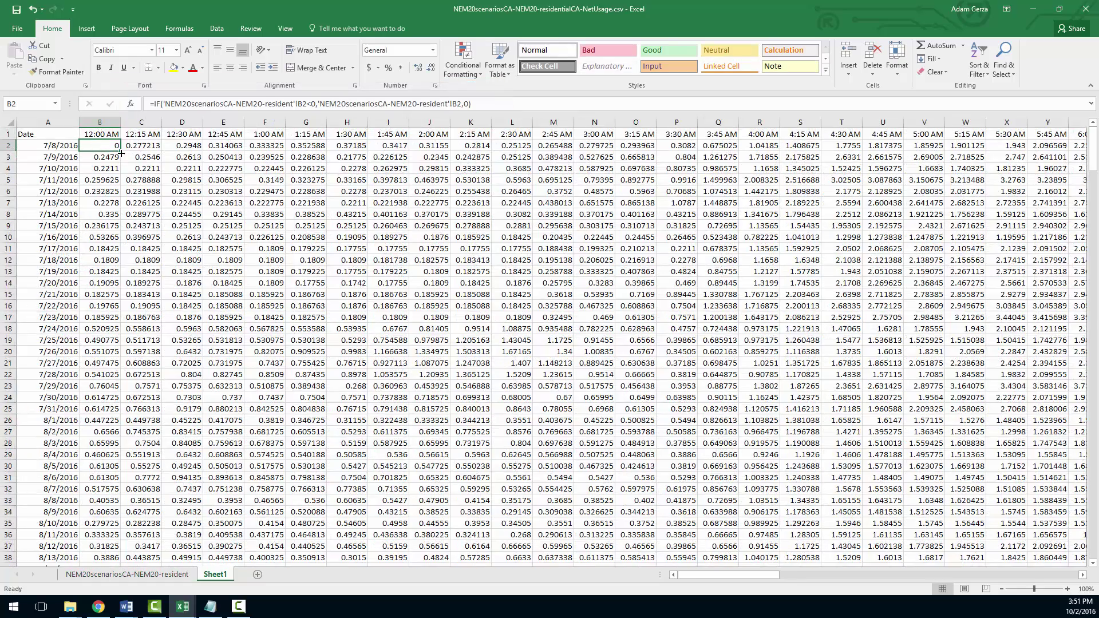
Fill the B2 formula down column B and copy it across all remaining interval columns of Sheet1
double_click(121, 153)
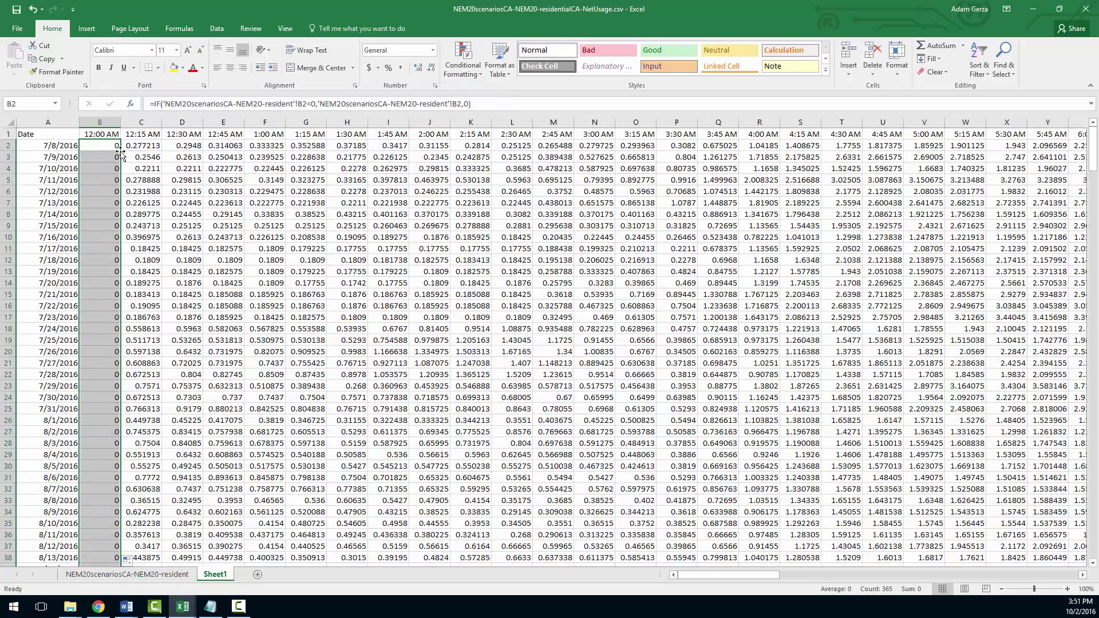
key(ctrl+c)
key(Right)
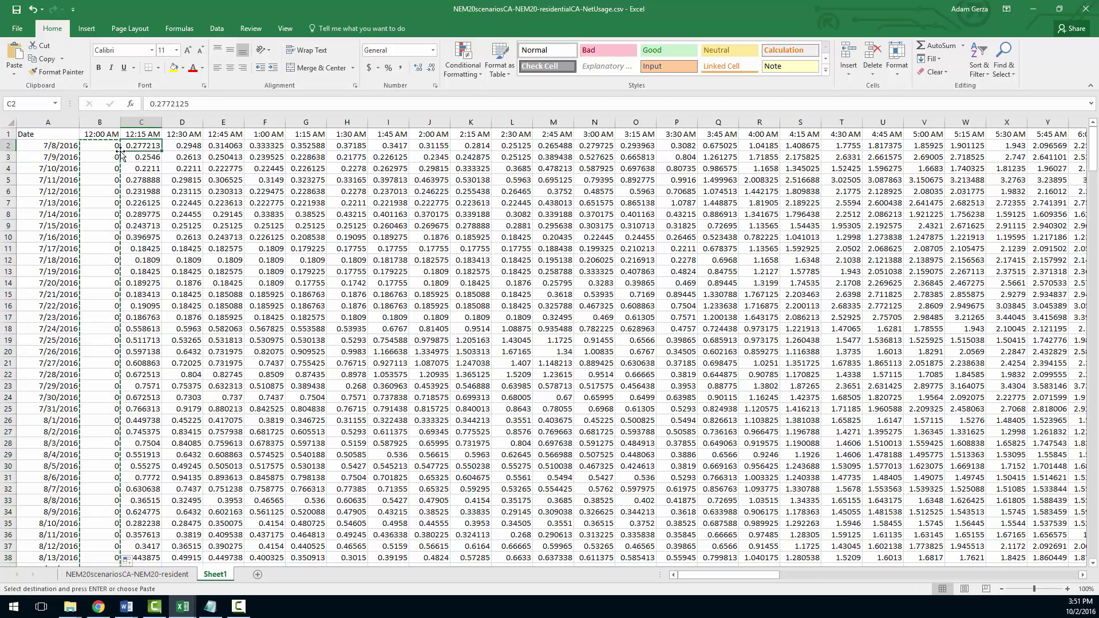
key(ctrl+shift+Right)
key(ctrl+shift+Down)
key(ctrl+v)
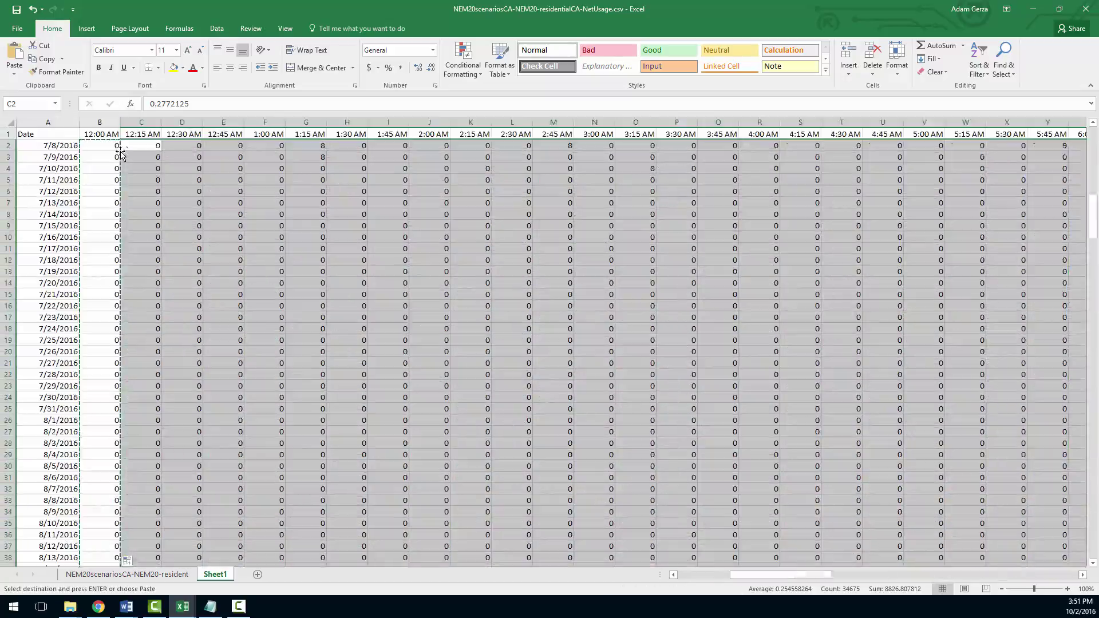
click(119, 148)
Examine the formula results in Sheet1 across the daytime intervals and down the dates for exported energy values
click(449, 338)
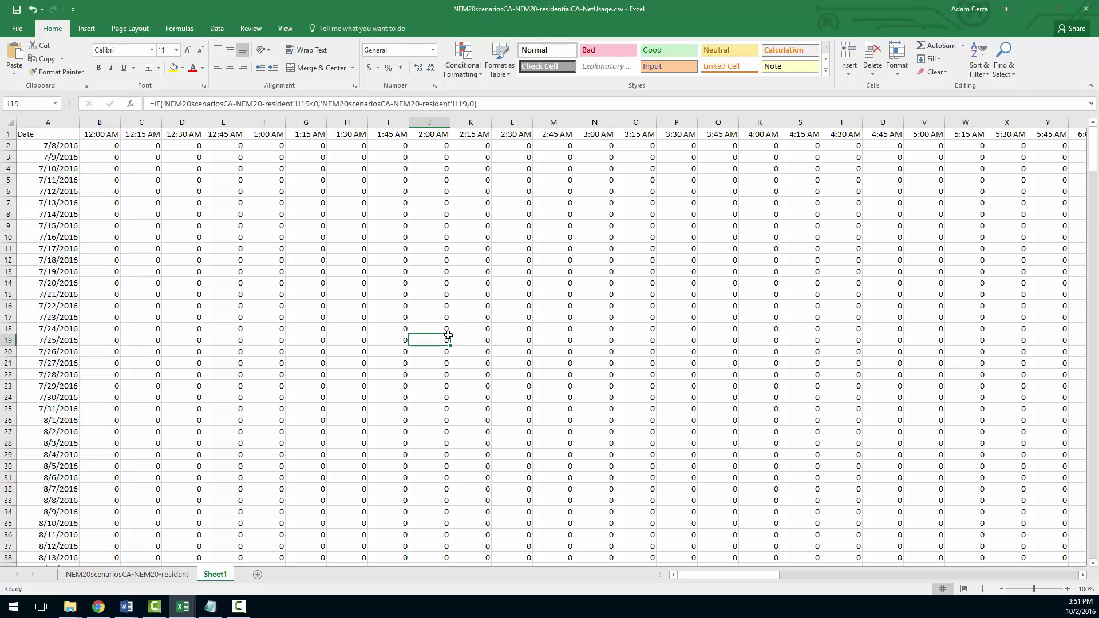
key(Right)
key(Right)
key(Right)
key(Right)
key(Right)
key(Right)
key(Right)
key(Right)
key(Right)
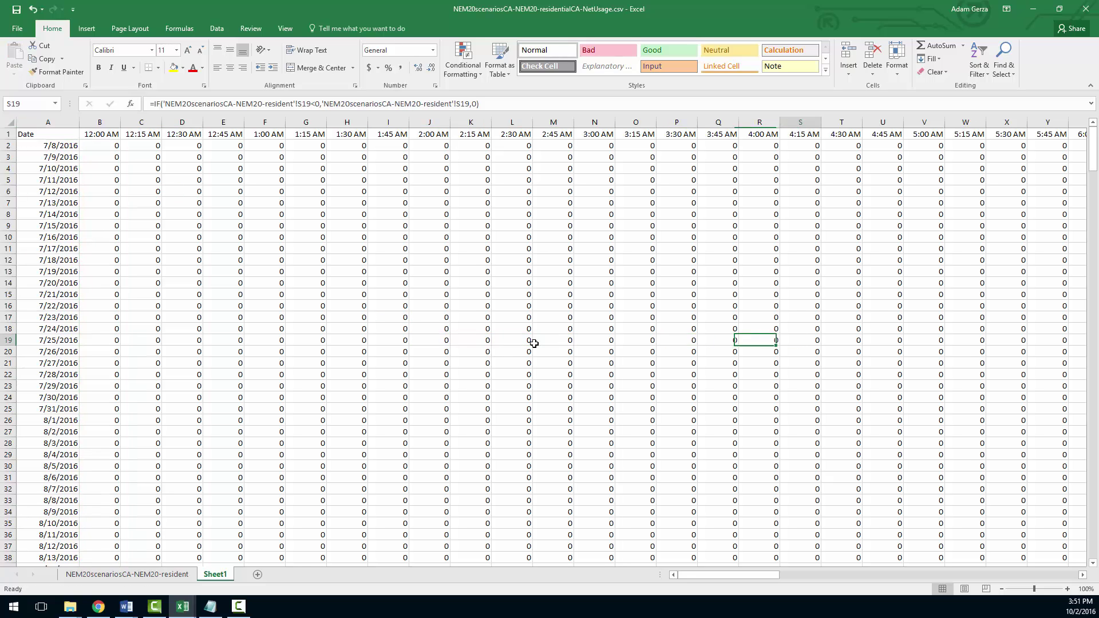
key(Right)
key(Right)
key(Right)
key(Right)
key(Right)
key(Right)
key(Right)
key(Right)
key(Right)
key(Right)
key(Right)
key(Right)
key(Right)
key(Right)
key(Right)
key(Right)
key(Right)
key(Right)
key(Right)
key(Right)
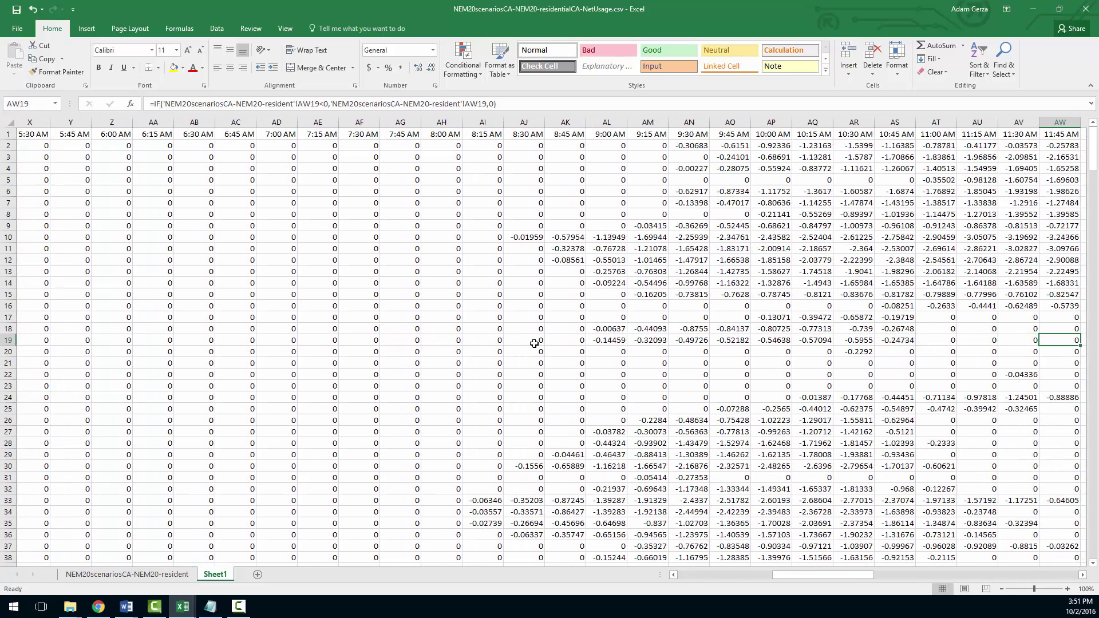
key(Right)
key(Right)
key(Right)
key(Right)
key(Right)
key(Right)
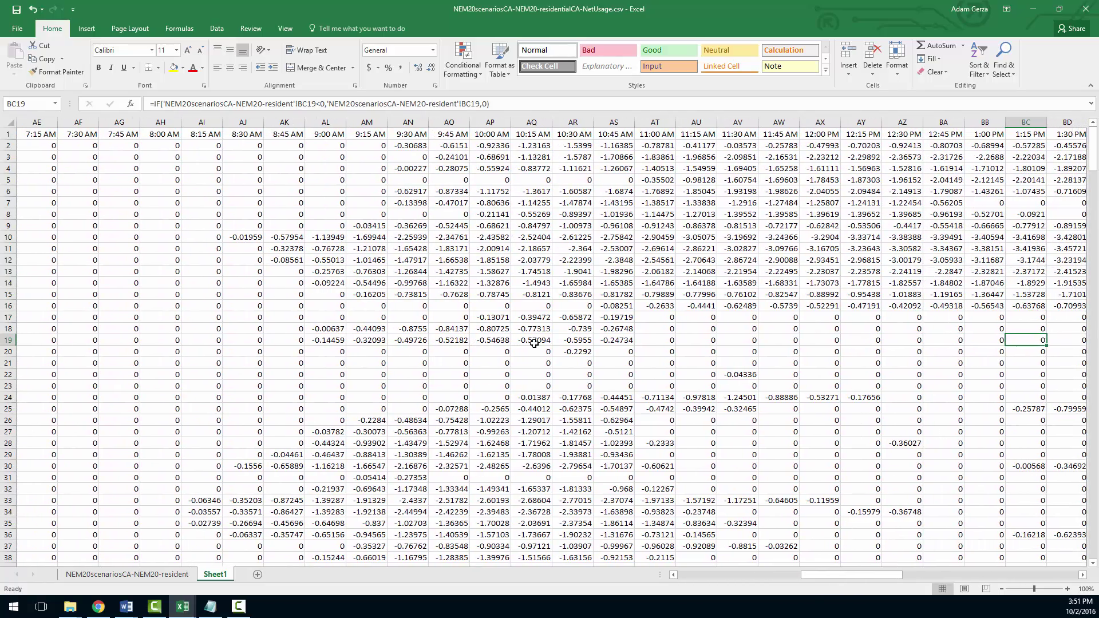
key(Down)
key(Down)
key(Down)
key(Down)
key(Down)
key(Down)
key(Down)
key(Down)
key(Down)
key(Down)
key(Down)
key(Down)
key(Down)
key(Down)
key(Down)
key(Down)
key(Down)
key(Down)
key(Down)
key(Down)
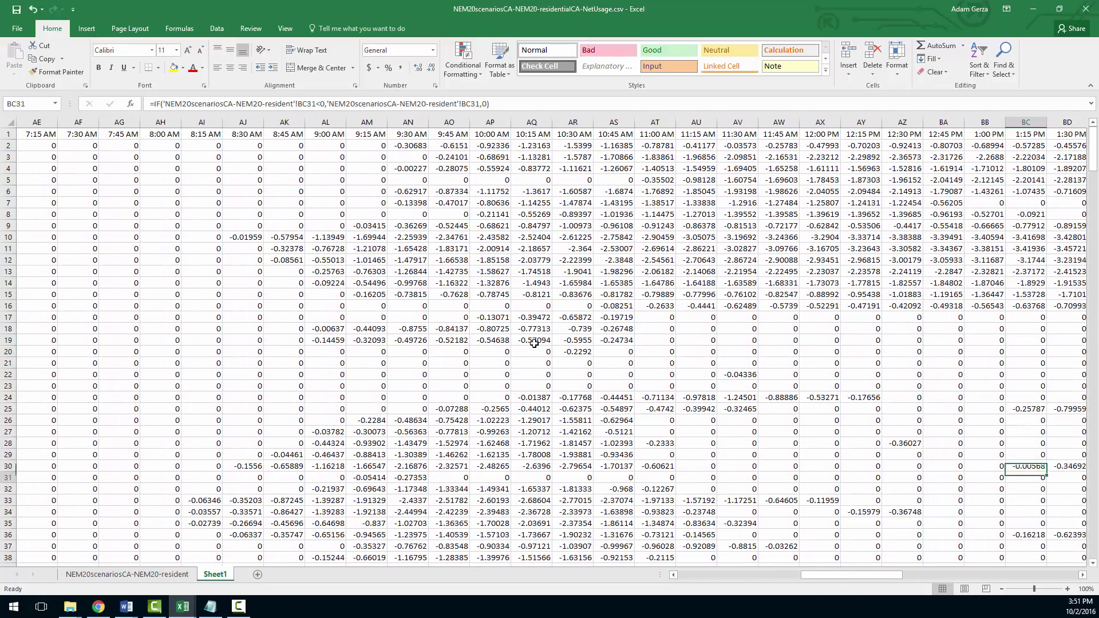
key(Down)
key(Down)
key(Down)
key(Down)
key(Down)
key(Down)
key(Down)
key(Down)
key(Down)
key(Down)
key(Down)
key(Down)
key(Down)
key(Down)
key(Down)
key(Down)
key(Down)
key(Down)
key(Down)
key(Down)
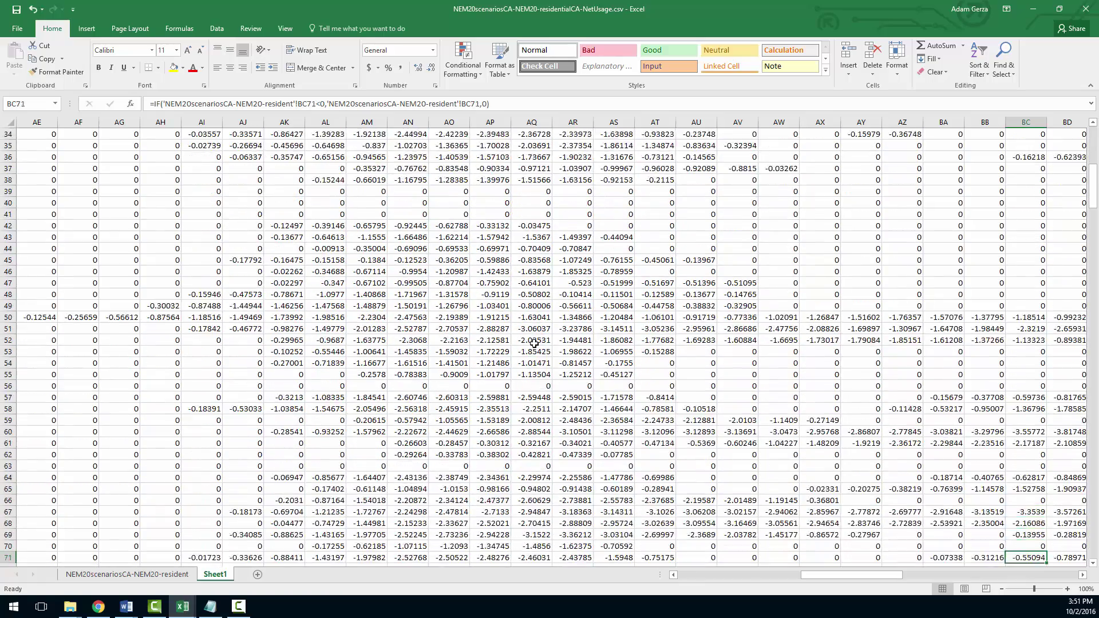
key(Down)
key(Down)
key(Down)
key(Down)
key(Down)
key(Down)
key(Down)
key(Down)
key(Down)
key(Down)
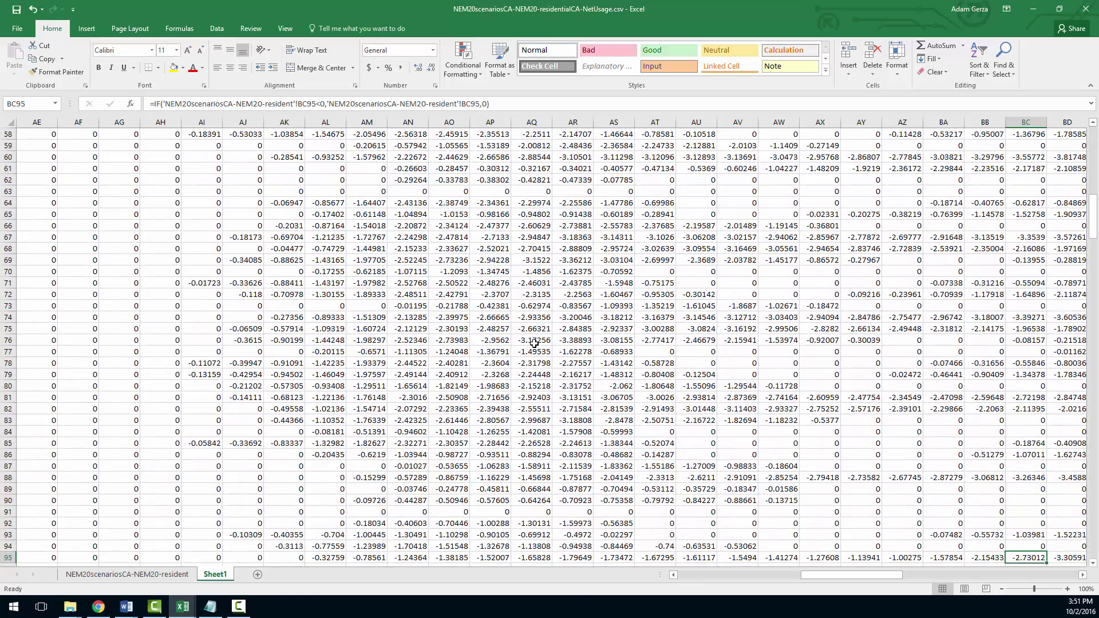
key(Down)
key(Down)
key(Down)
key(Down)
key(Down)
key(Down)
key(Down)
key(Down)
key(Down)
key(Down)
key(Down)
key(Down)
key(Down)
key(Down)
key(Down)
key(Down)
key(Down)
key(Down)
key(Down)
key(Down)
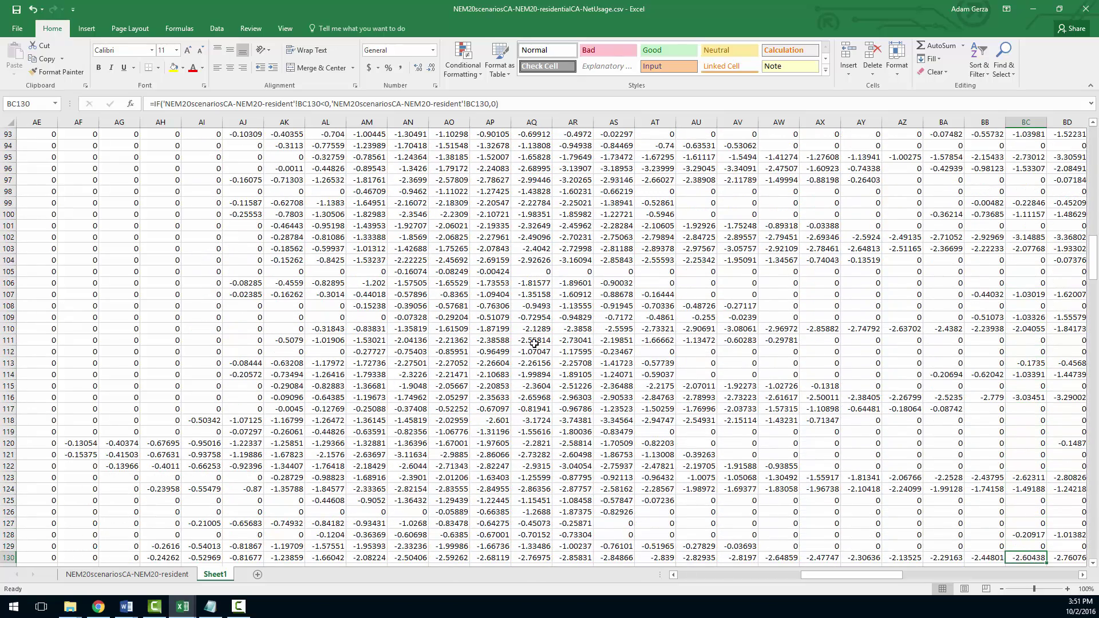
Total all the export intervals by entering =SUM(B2:CS366) in cell A1 of Sheet1
key(ctrl+Home)
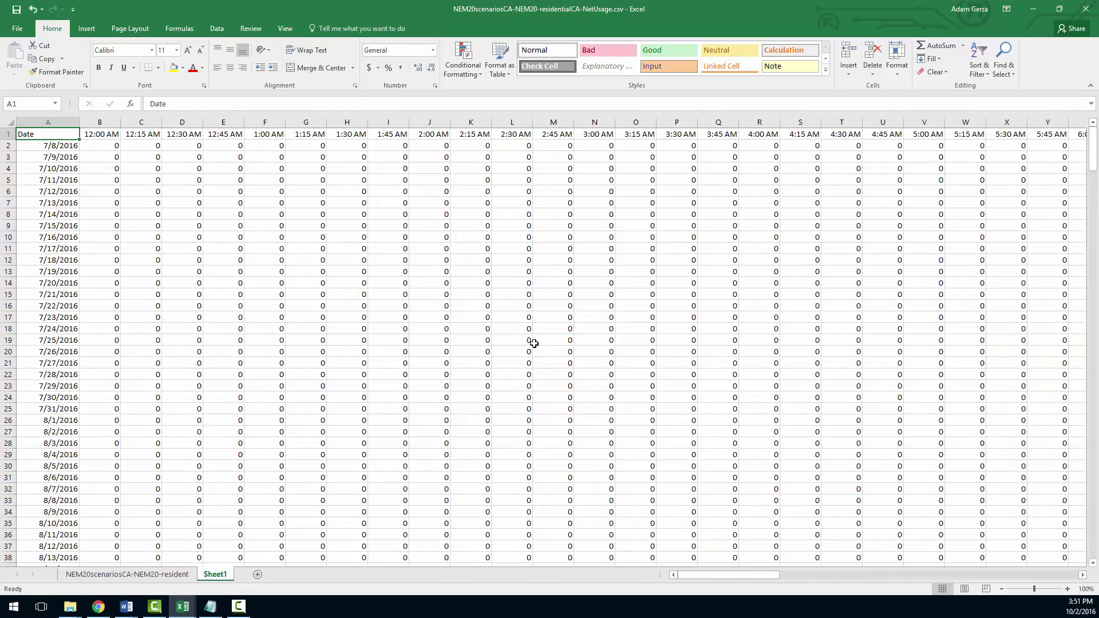
text(=sum()
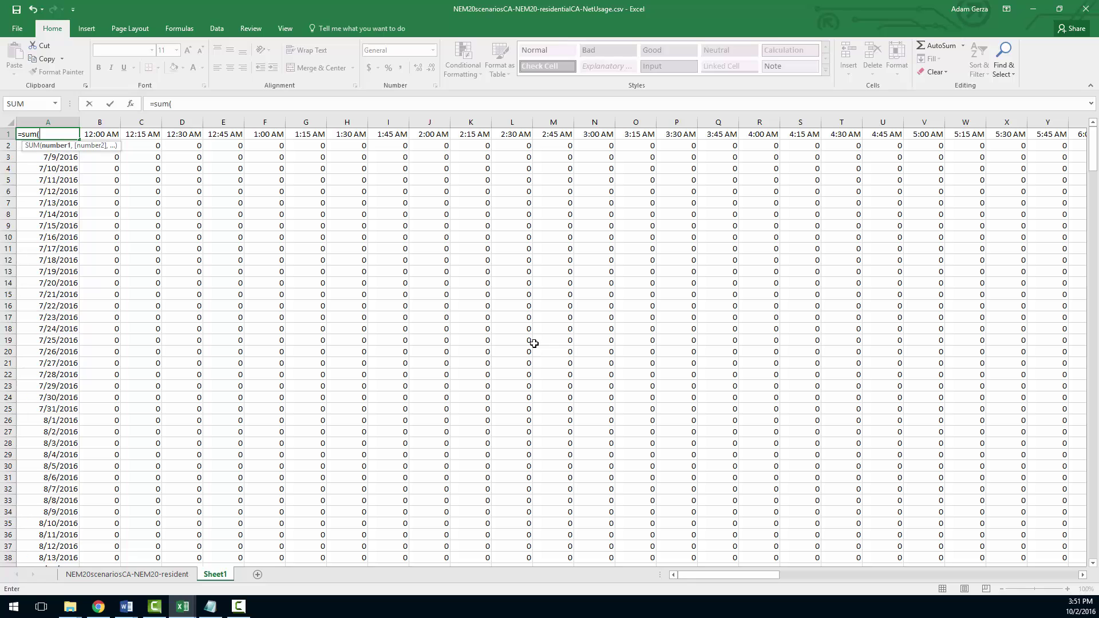
key(Down)
key(Right)
key(ctrl+shift+Down)
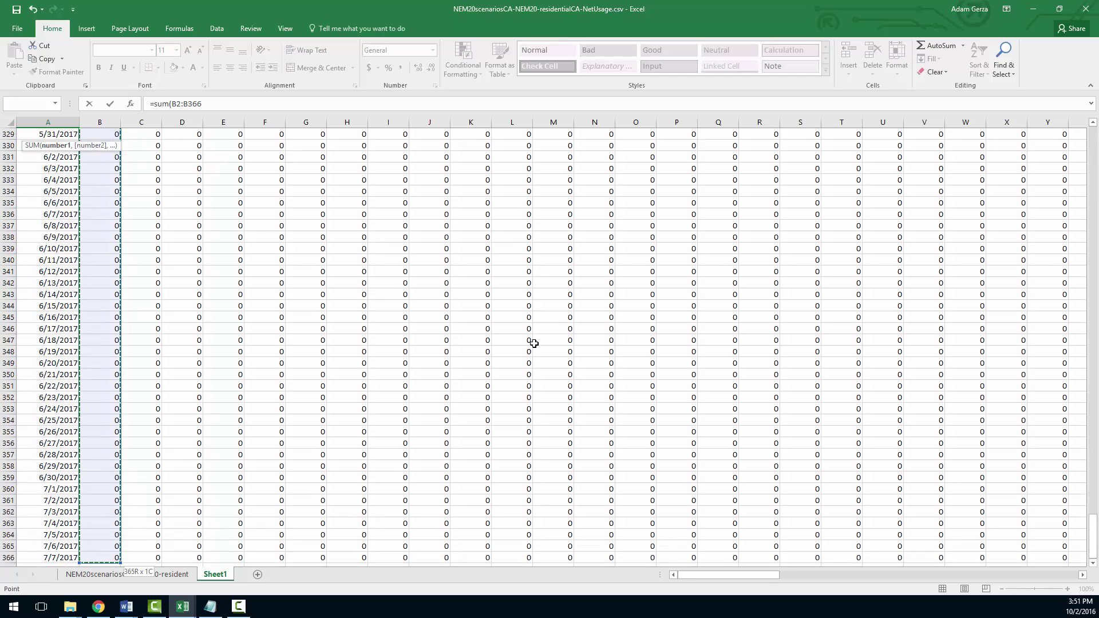
key(ctrl+shift+Right)
key(shift+Left)
key(ctrl+Return)
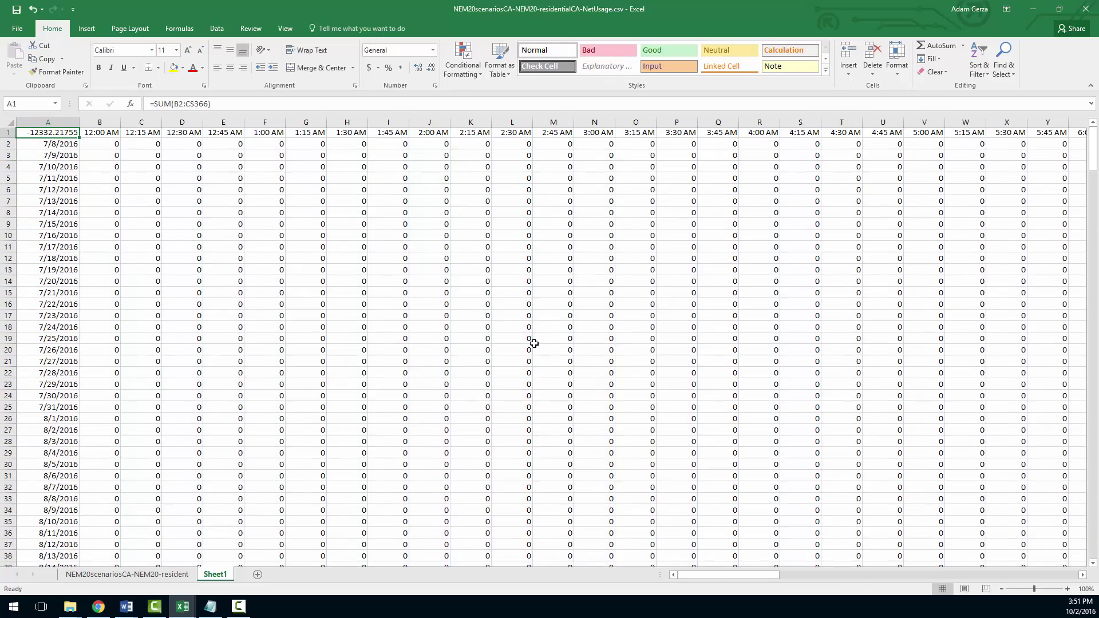
Divide the export total in A1 by 4, making it =SUM(B2:CS366)/4, and apply a highlight fill to the cell
click(241, 106)
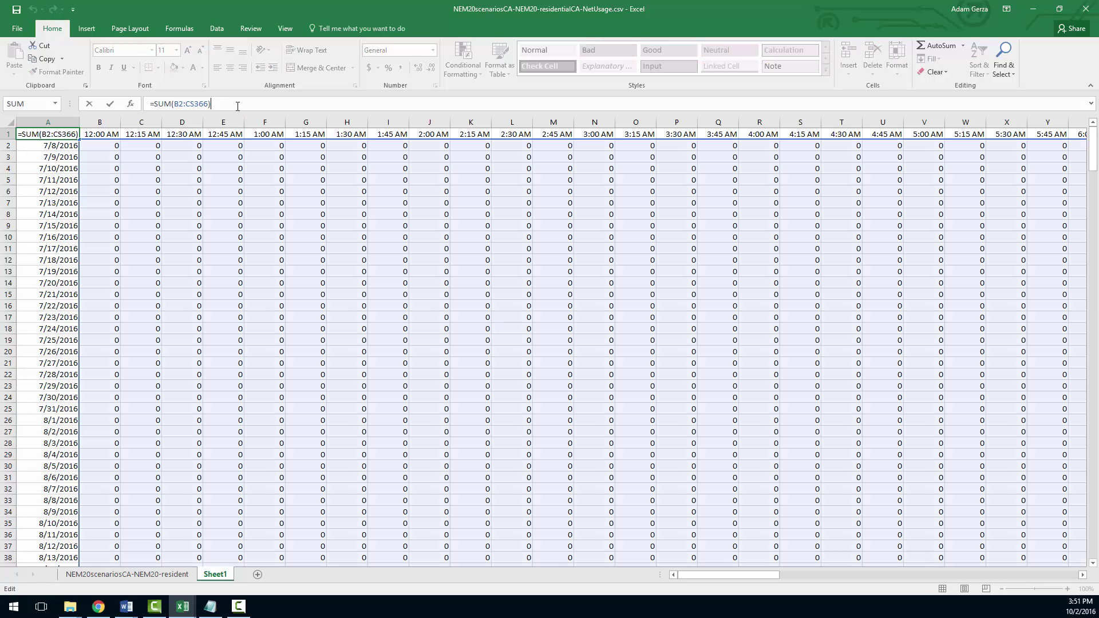
text(/4)
key(Return)
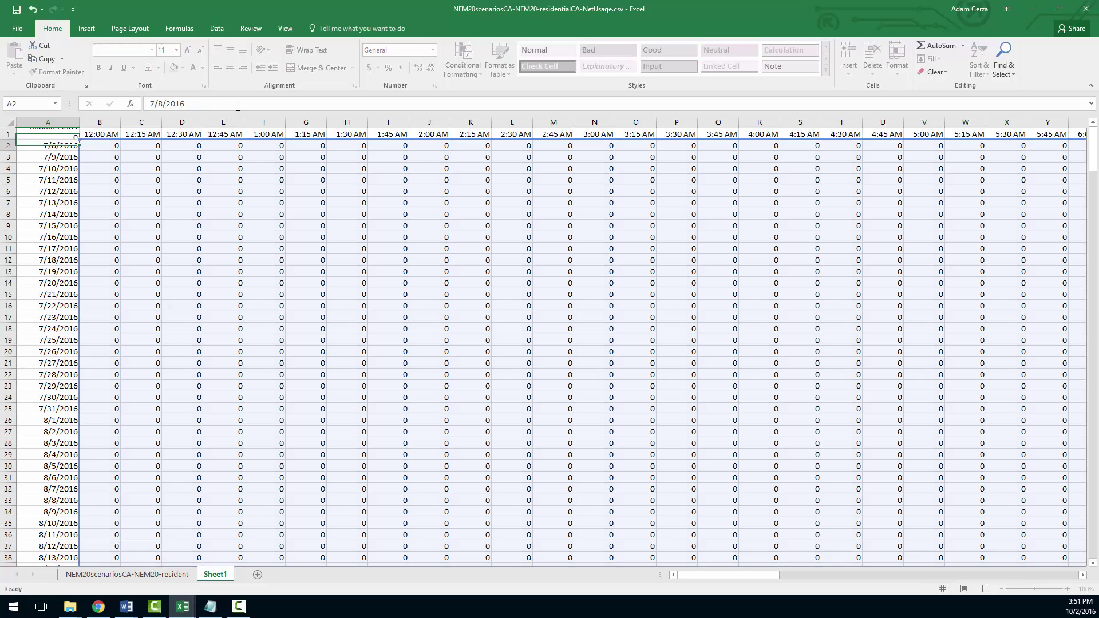
click(62, 137)
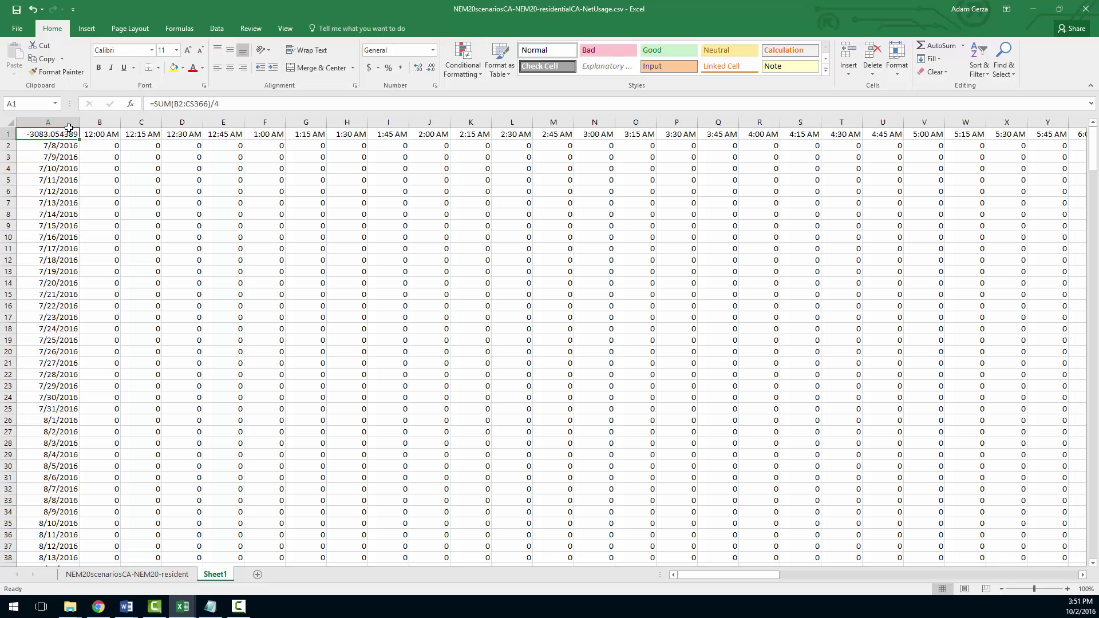
click(173, 67)
Switch to Energy Toolbase, close the proposal data tools, and check the annual solar production and export percentage against the Excel total
mouse_move(98, 611)
click(96, 570)
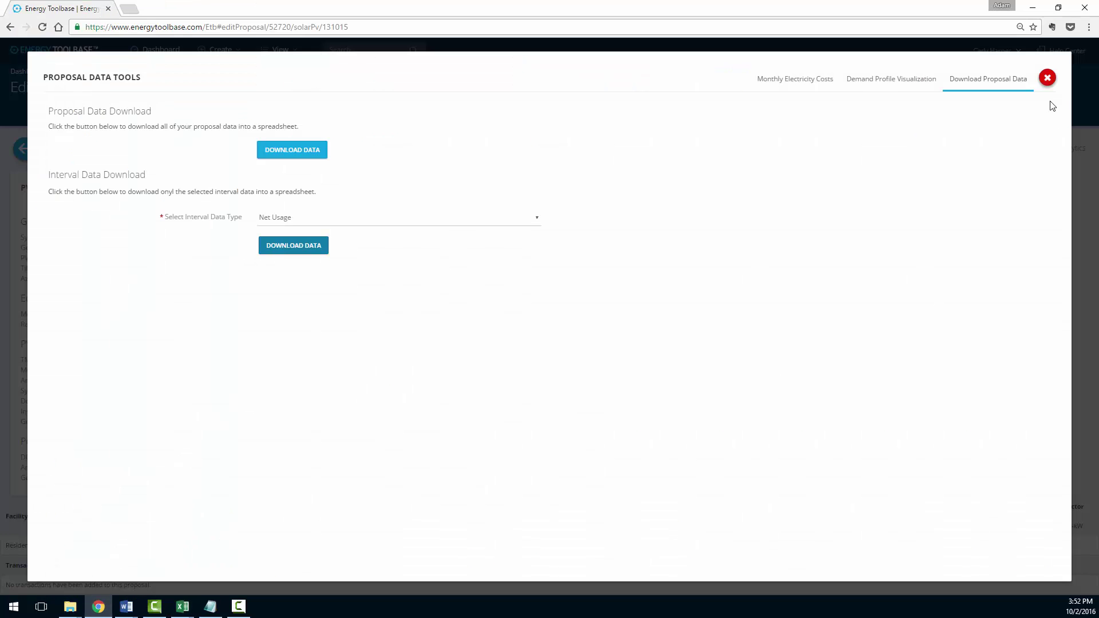
click(1048, 77)
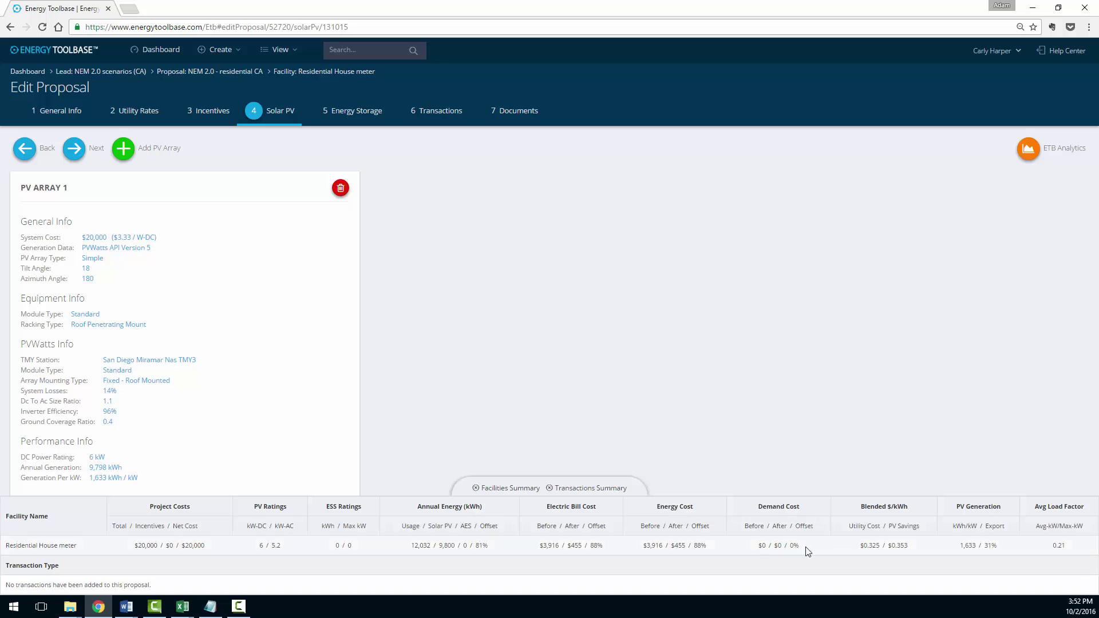
double_click(441, 546)
drag(1008, 548, 985, 546)
mouse_move(182, 607)
click(227, 533)
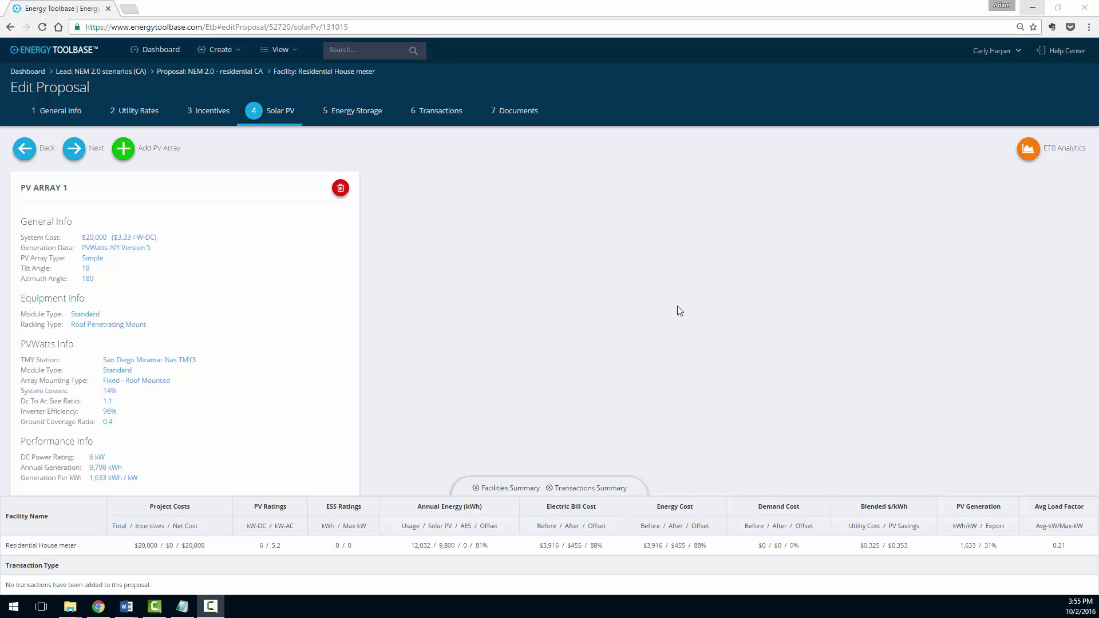
In the proposal's utility rates, change the energy use profile to "the night owl" and save
click(143, 119)
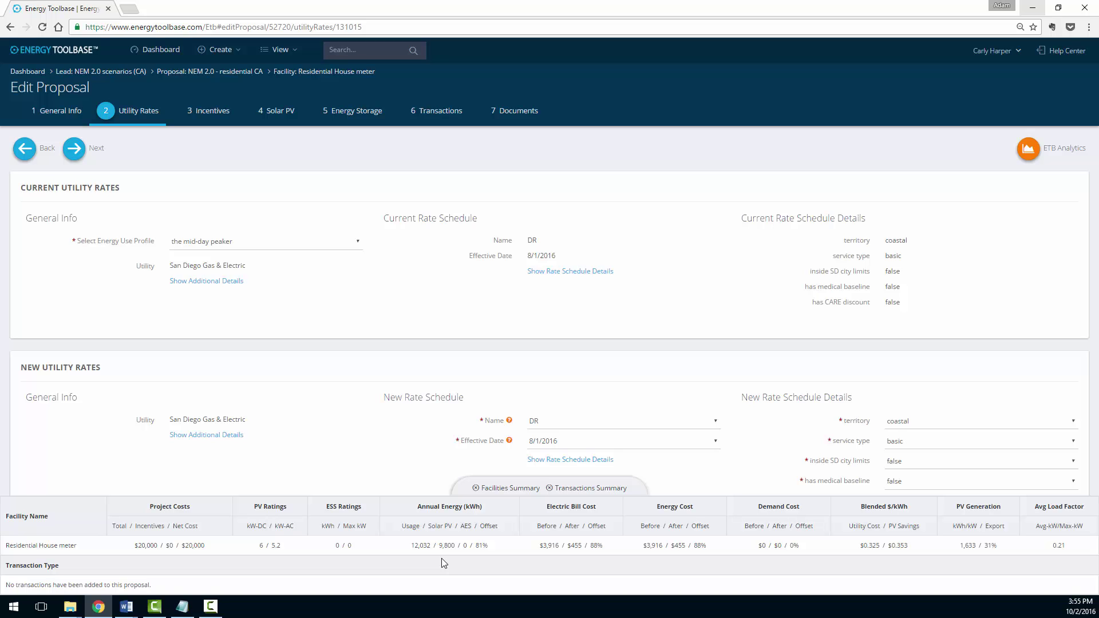
click(283, 241)
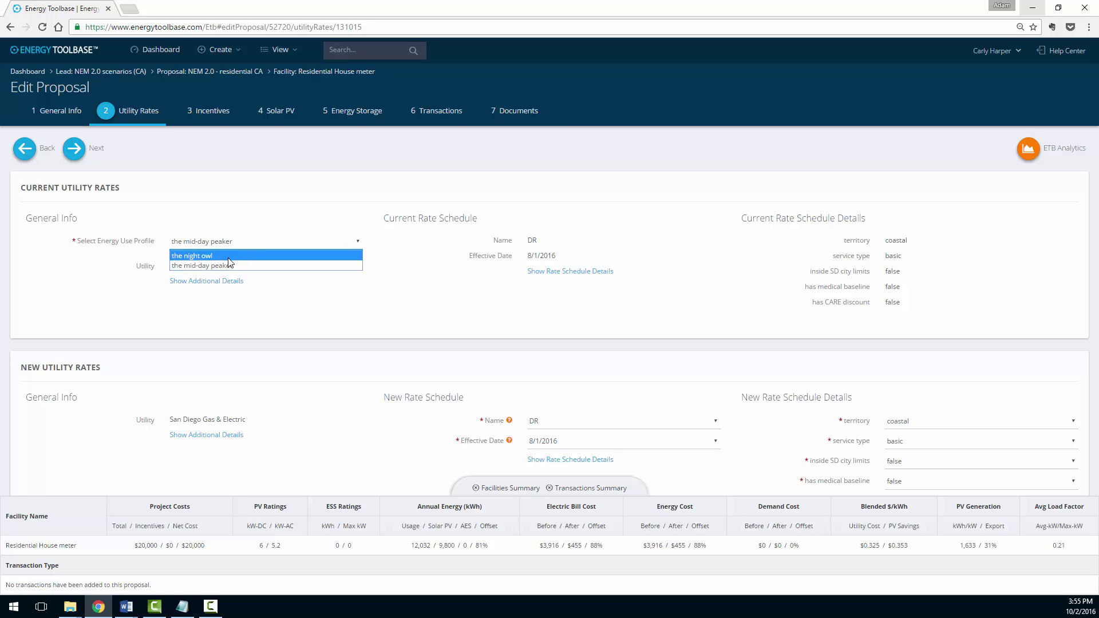
click(273, 202)
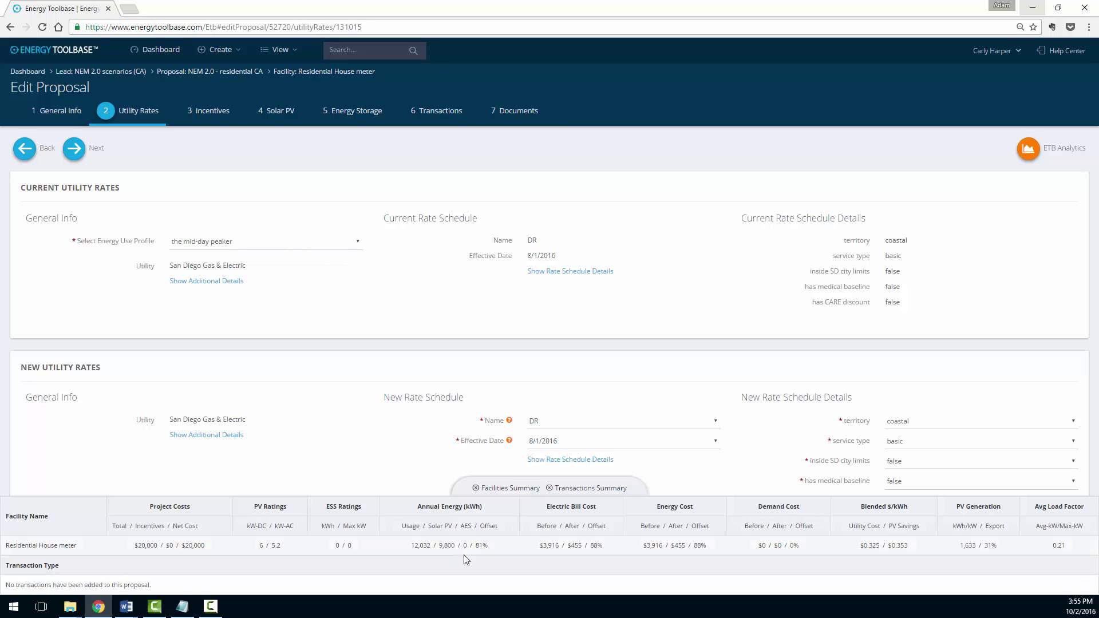
drag(431, 545, 415, 546)
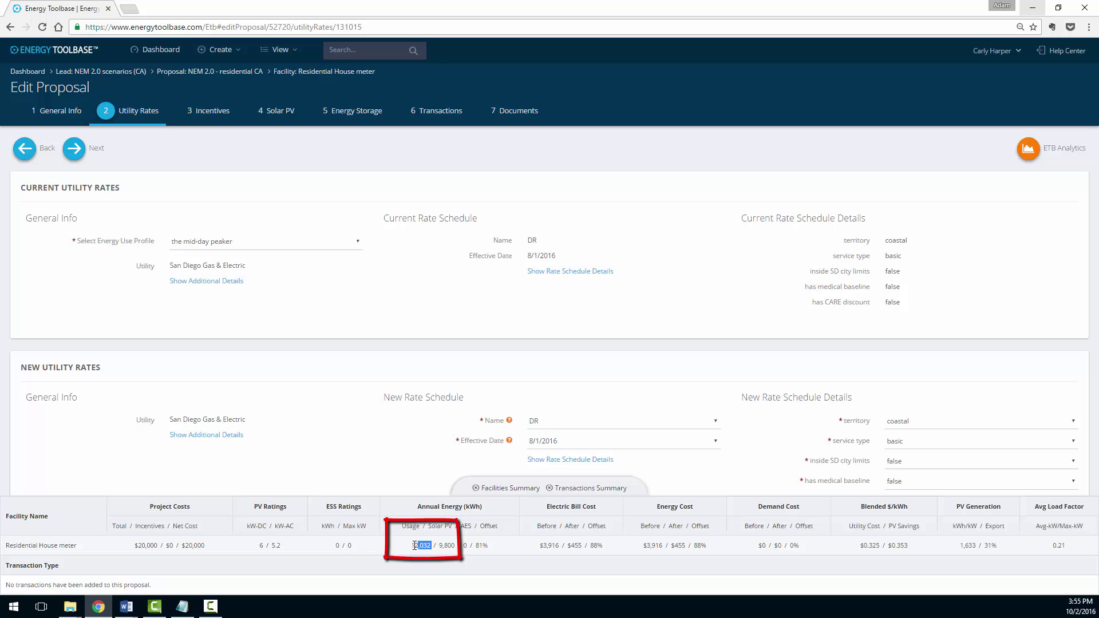
click(417, 569)
click(279, 241)
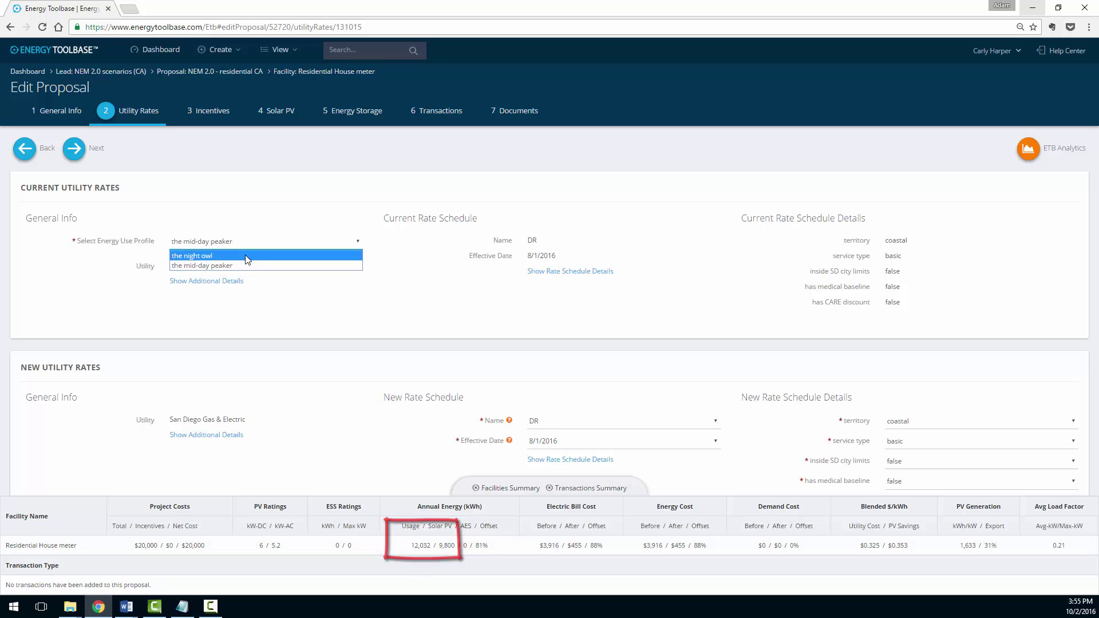
click(241, 254)
click(153, 148)
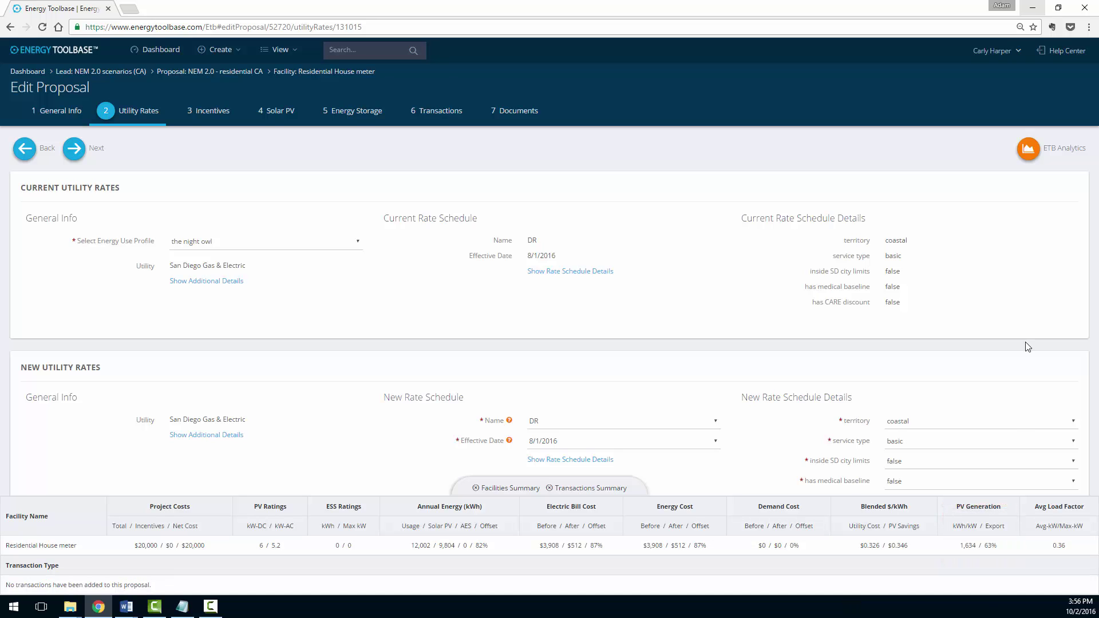
In the demand profile visualization, show only current demand and narrow the chart to about July 18-25
click(1039, 154)
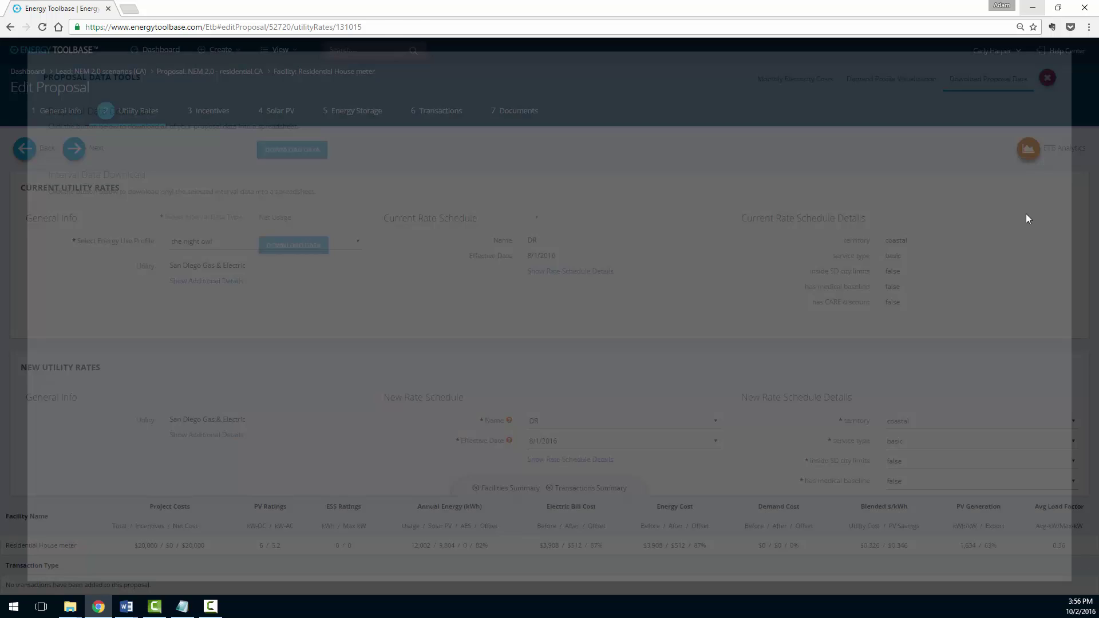
click(864, 81)
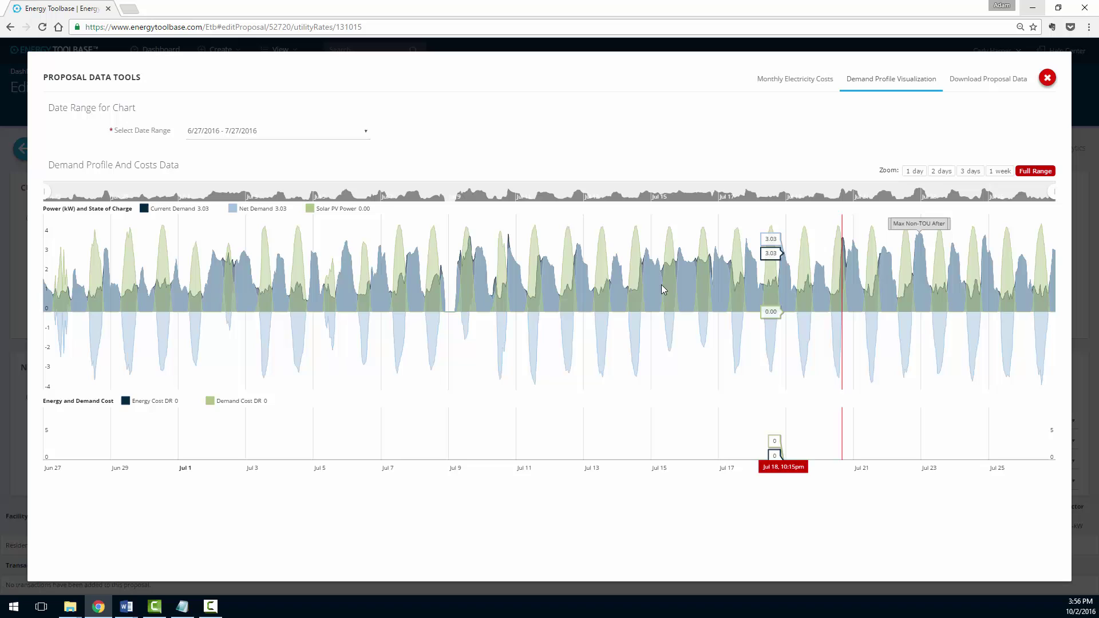
click(245, 210)
click(326, 210)
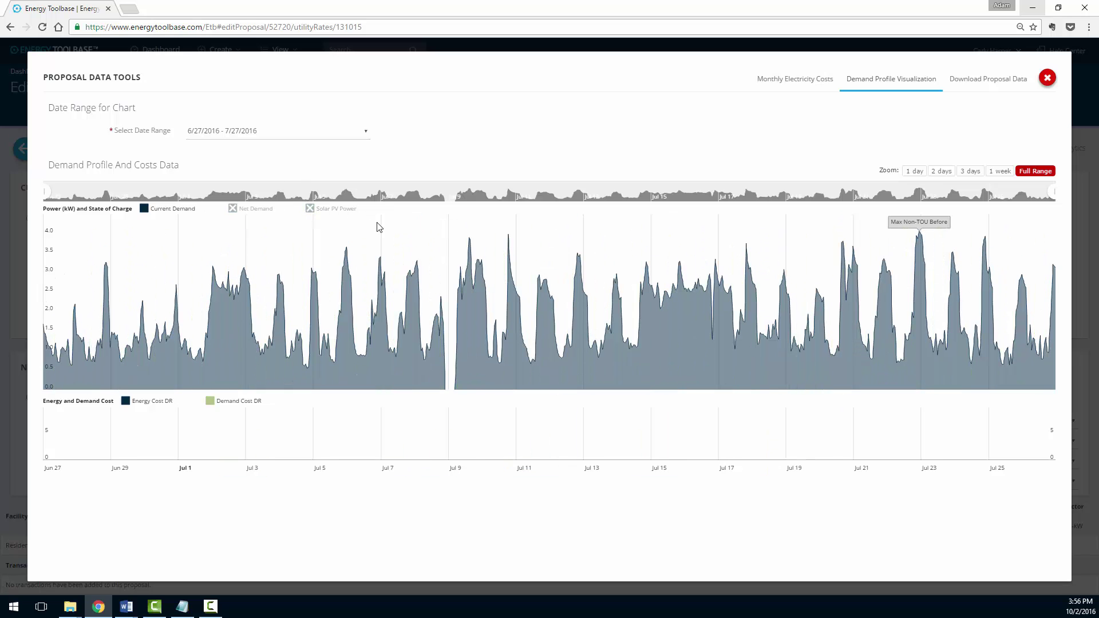
mouse_move(748, 346)
mouse_down()
mouse_move(994, 286)
mouse_move(1011, 358)
mouse_up()
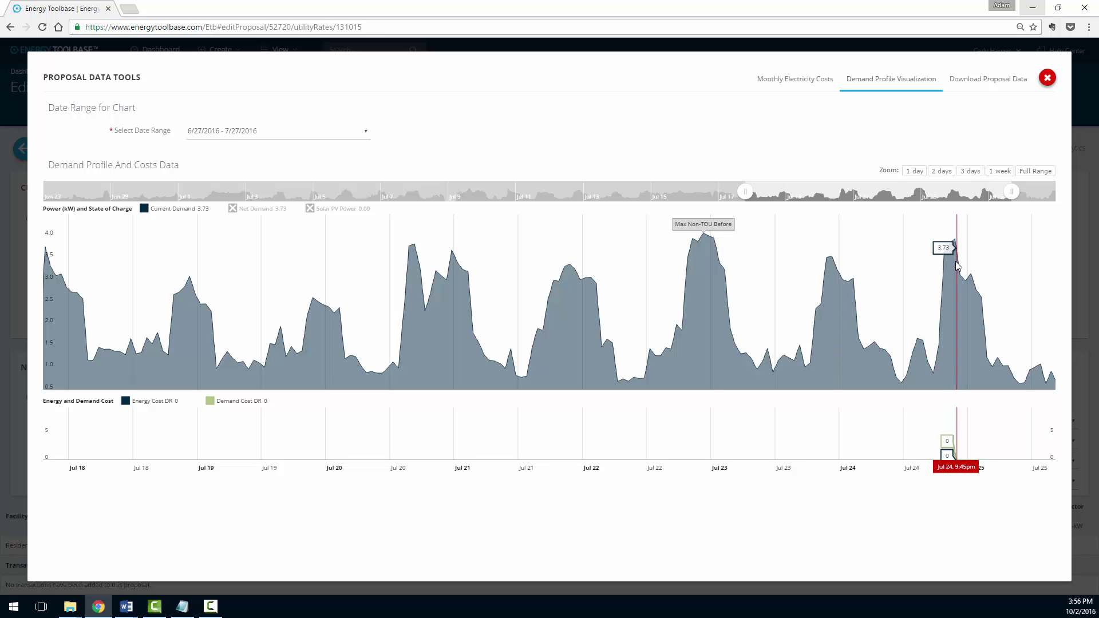
Change the chart's date range to 11/27/2015 - 12/27/2015, show only current demand, and narrow it to about December 8-15
click(278, 135)
click(224, 242)
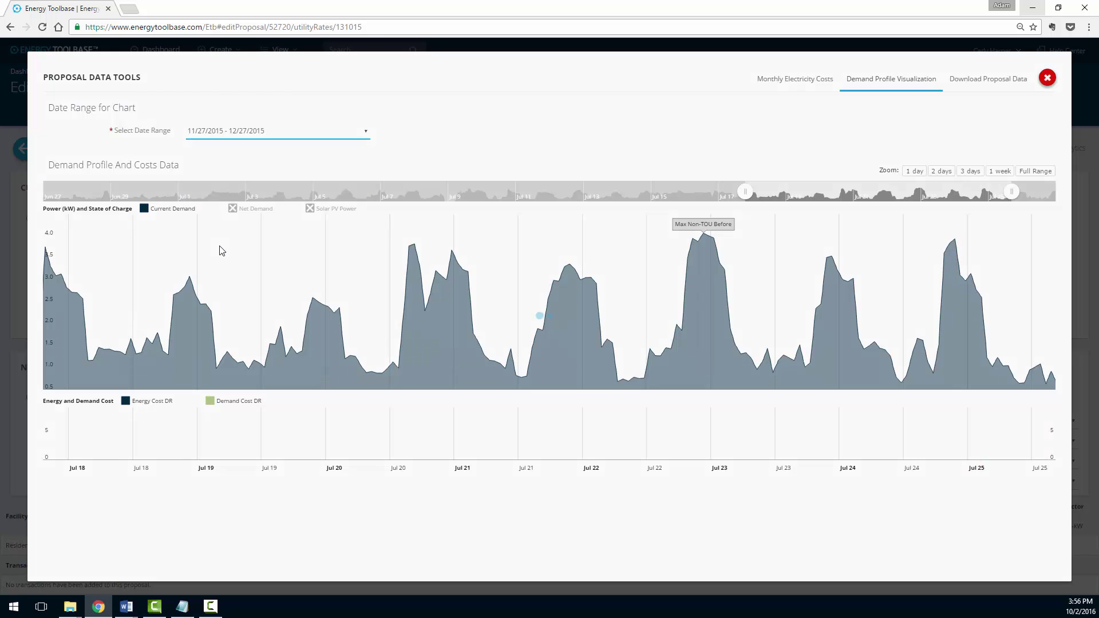
click(253, 209)
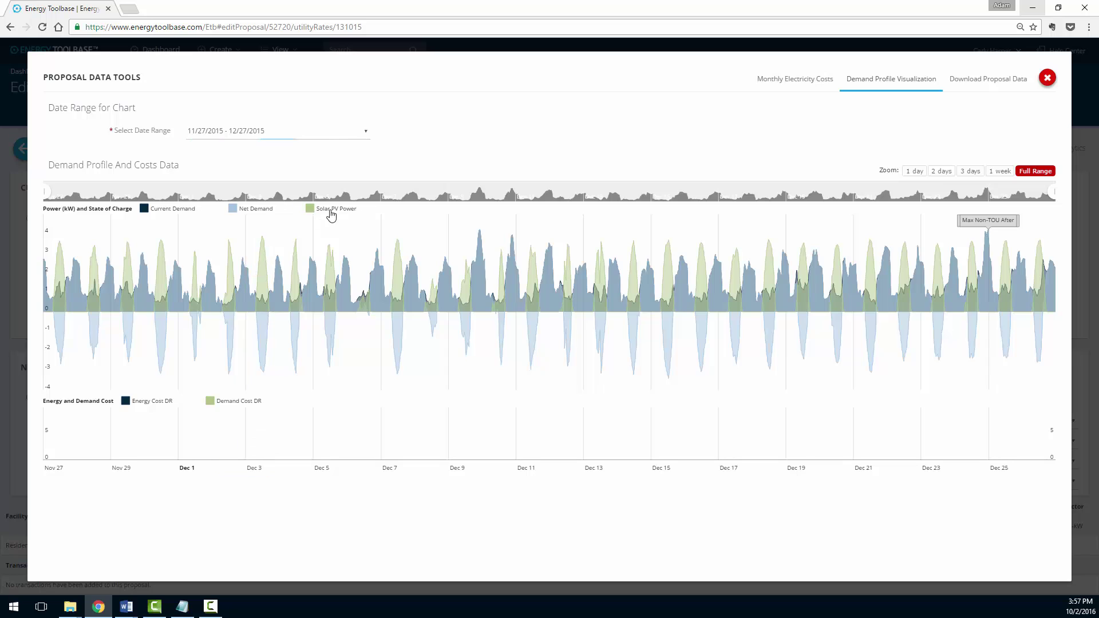
click(331, 209)
drag(408, 335, 675, 338)
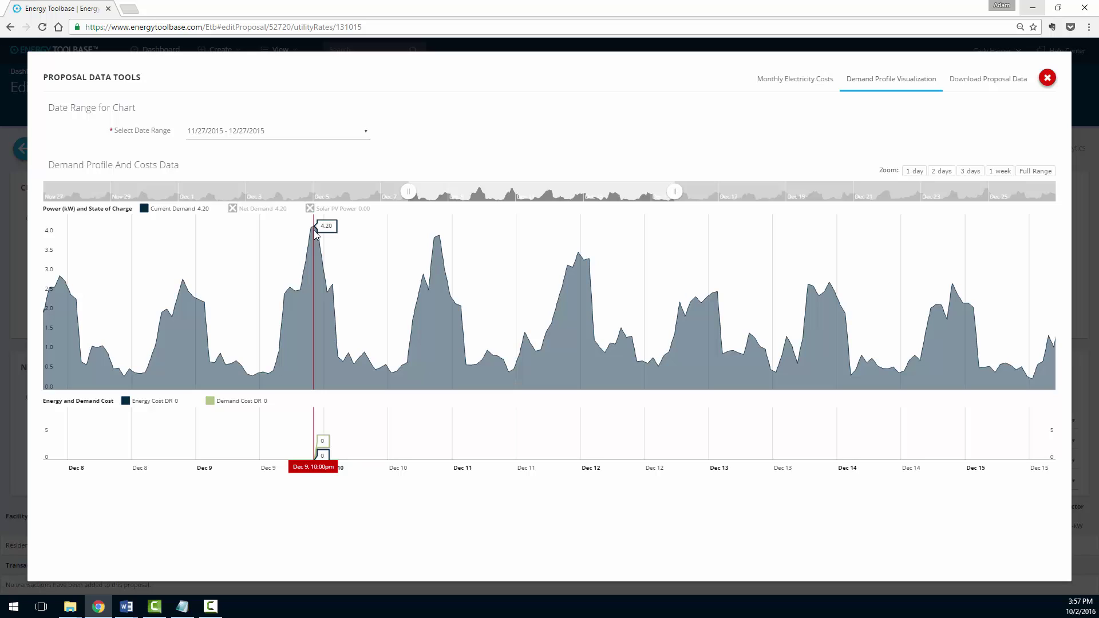
Show solar PV power and net demand in the December chart again and extend the displayed period toward late December
click(333, 209)
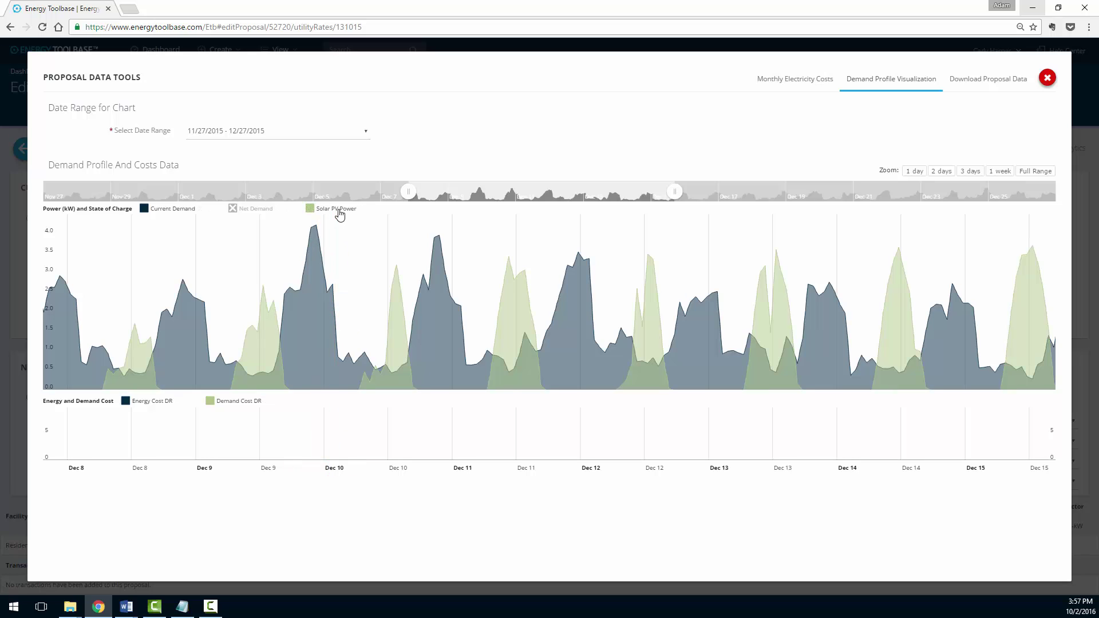
click(269, 211)
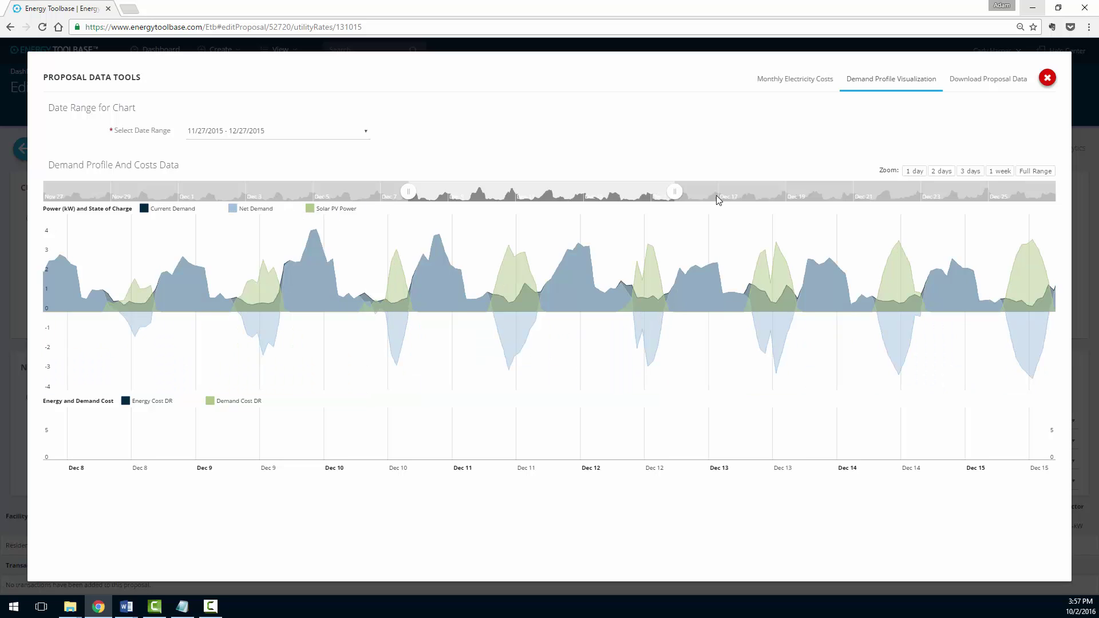
drag(675, 192, 951, 195)
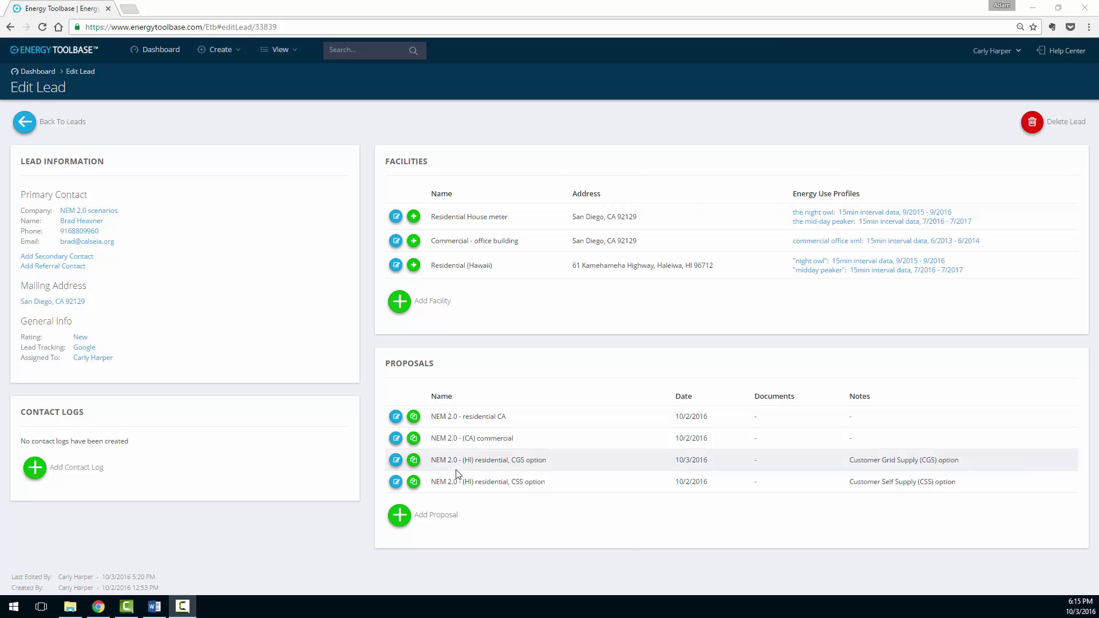
Open the utility rates of the "NEM 2.0 - (HI) residential, CGS option" proposal and display the facilities and transactions summaries
click(396, 461)
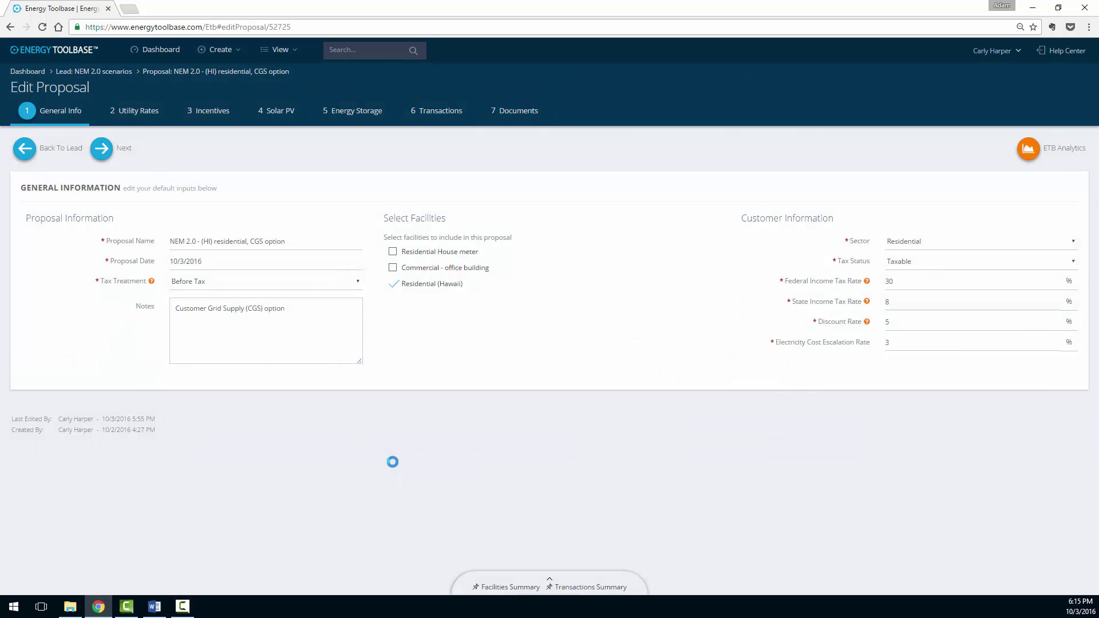
click(147, 120)
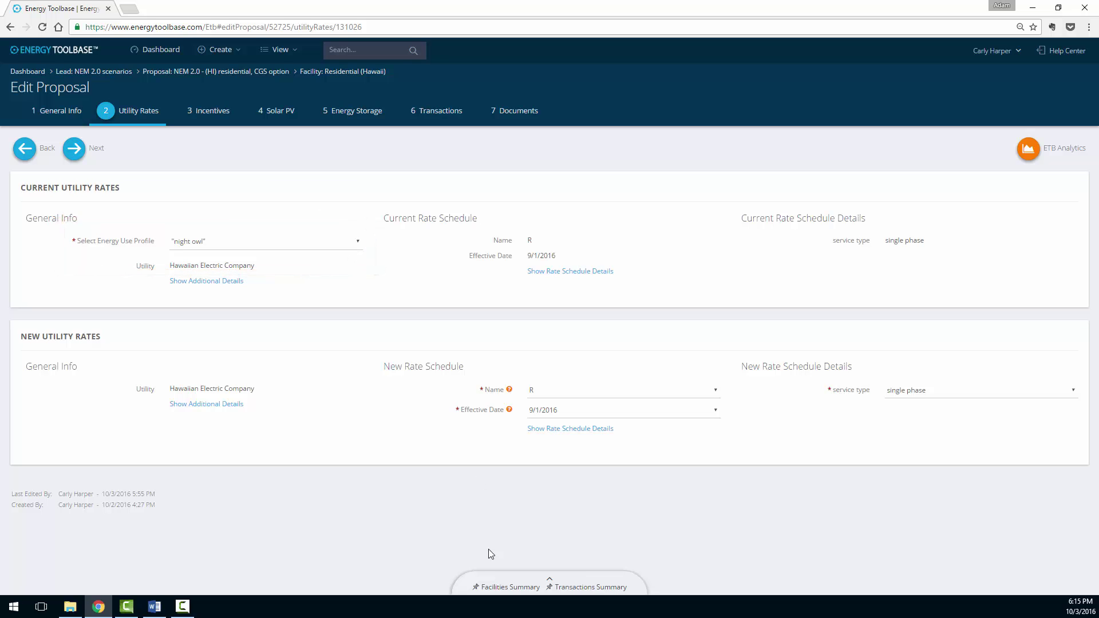
click(497, 587)
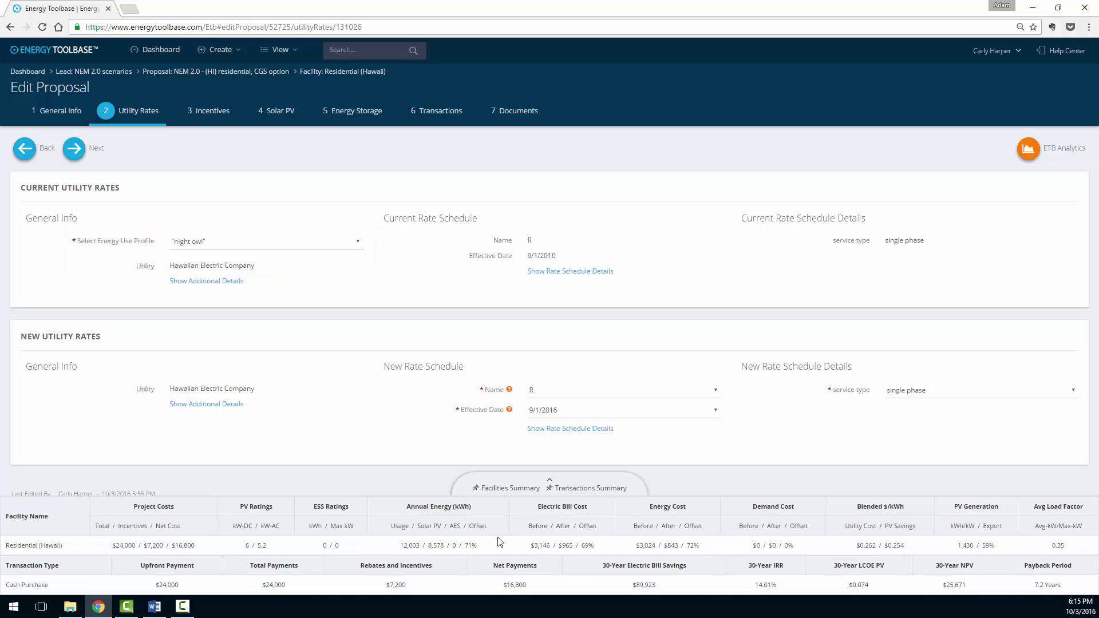
click(590, 490)
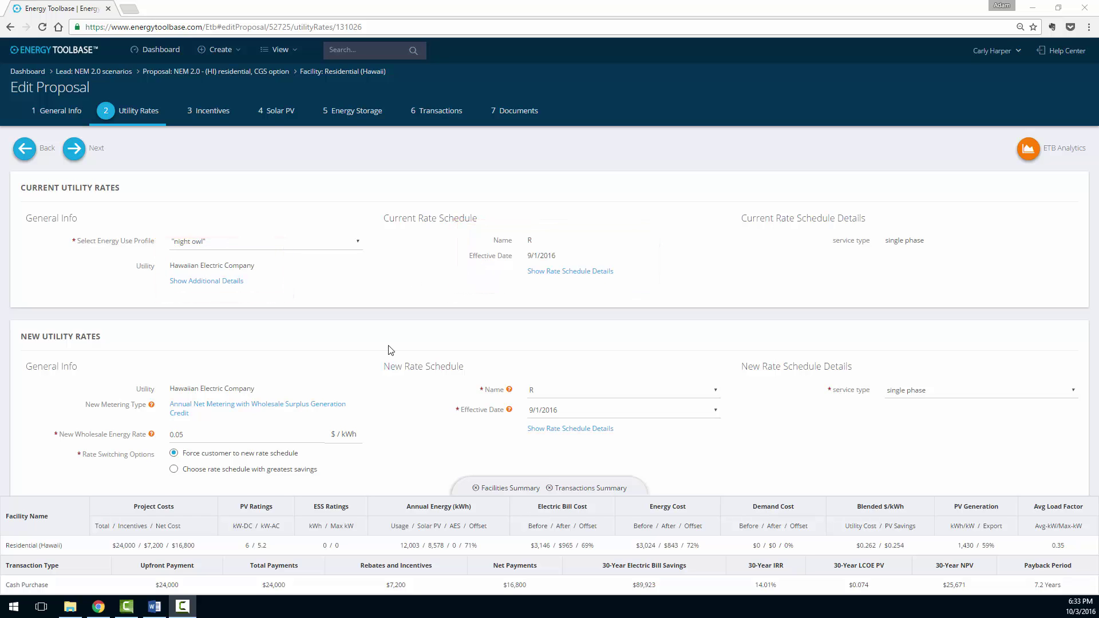
Set the new metering type to "No Net Metering, fixed rate for all exported energy" with an export rate of 0.15 $/kWh, and save
click(244, 409)
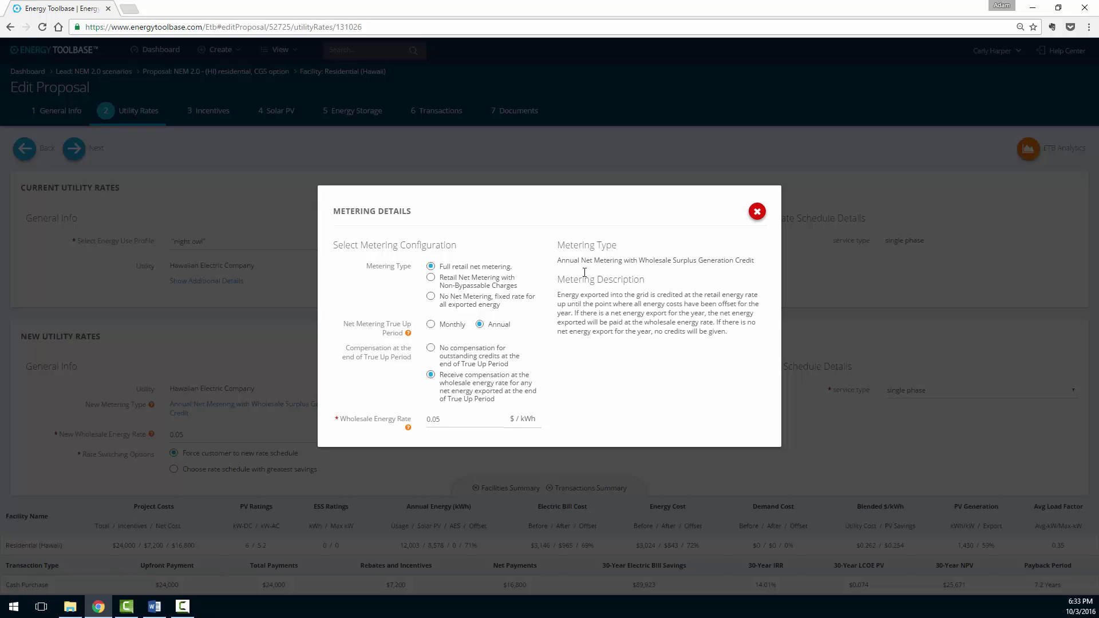
click(499, 307)
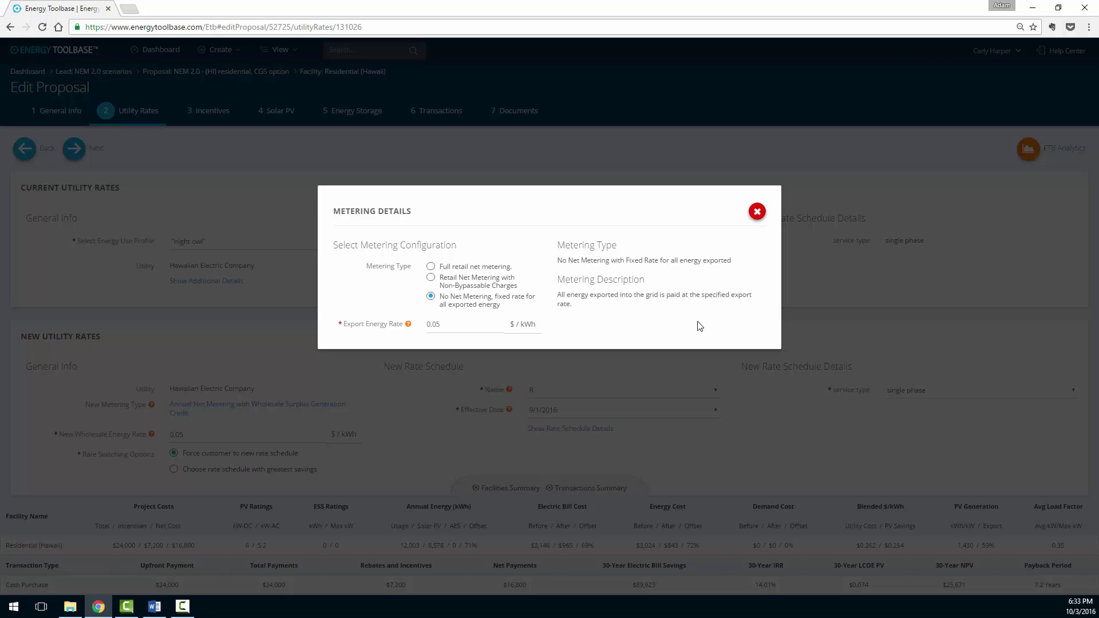
click(494, 322)
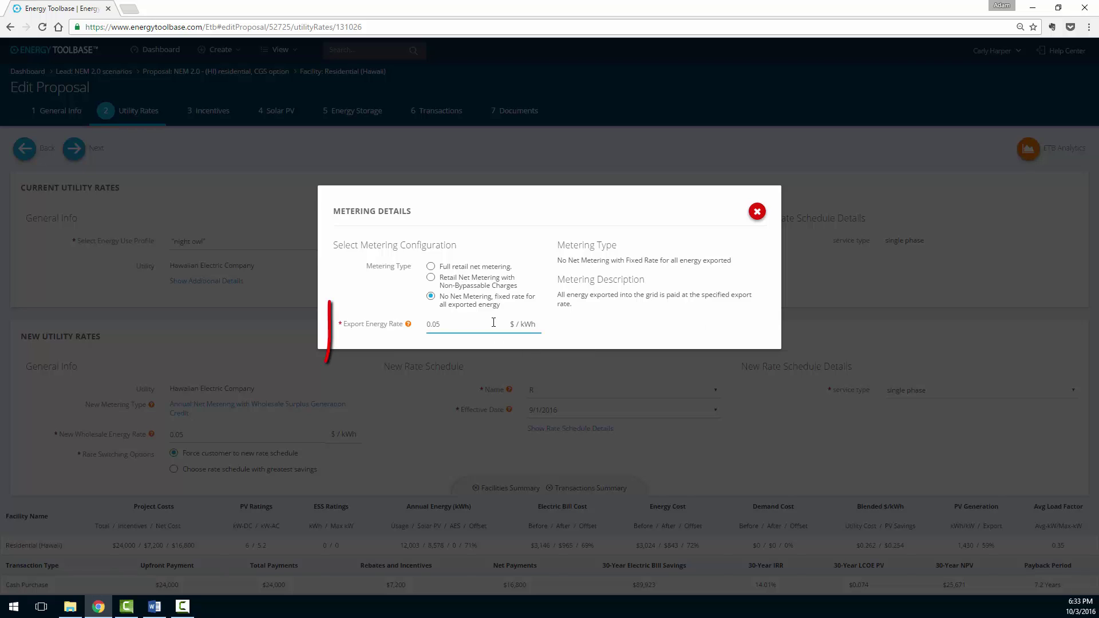
key(BackSpace)
key(BackSpace)
text(15)
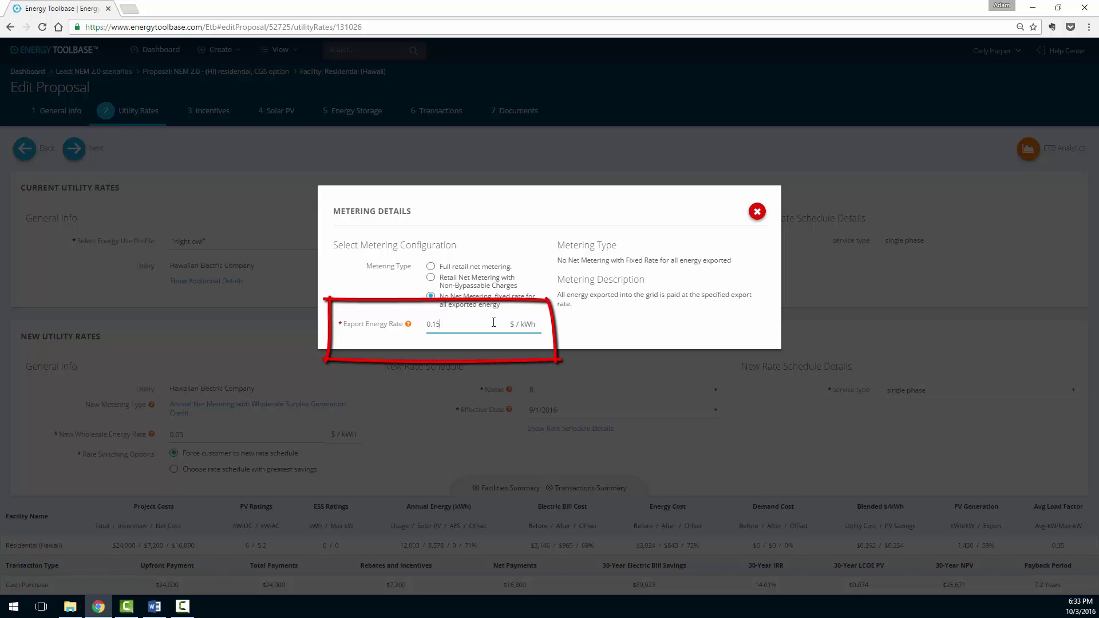
click(757, 213)
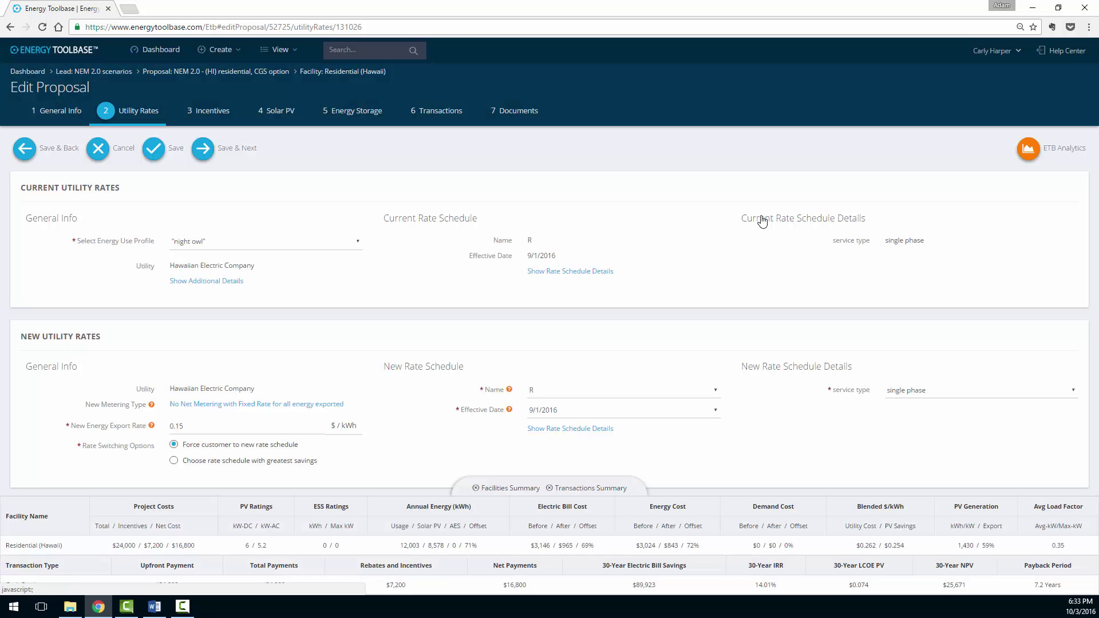
click(163, 149)
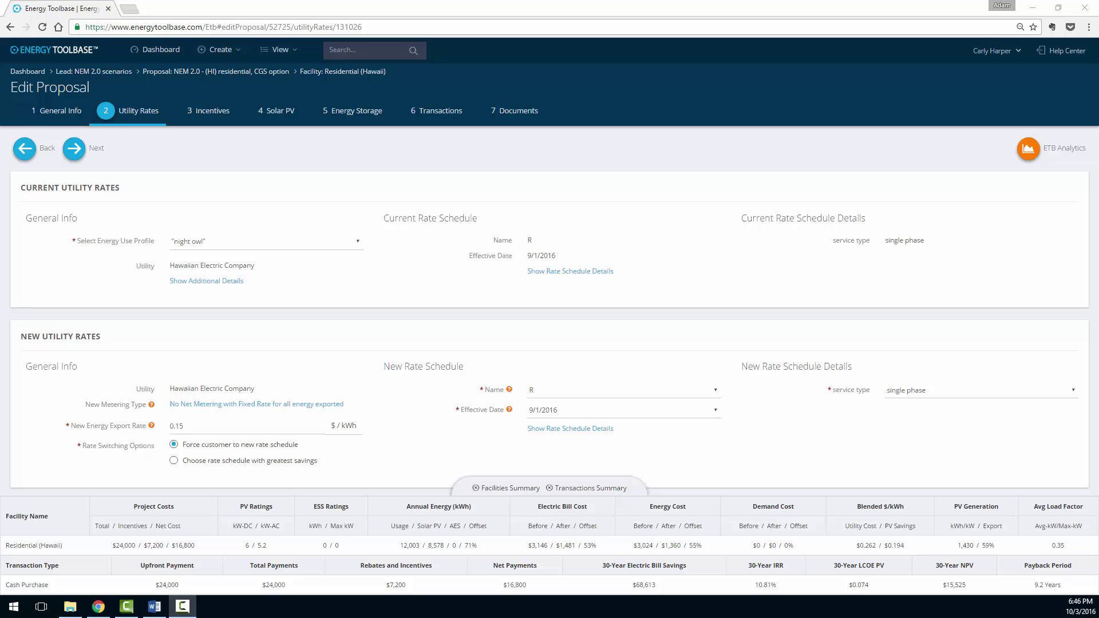
Set the export energy rate in the metering details to 0 $/kWh and save the utility rates
click(329, 405)
click(456, 382)
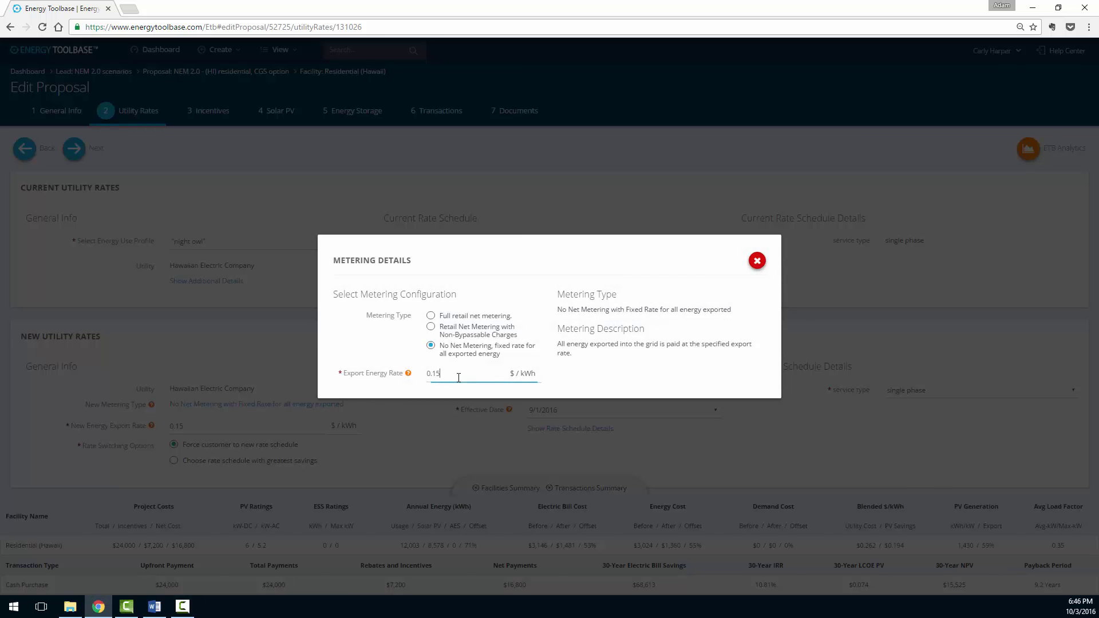
key(BackSpace)
click(758, 262)
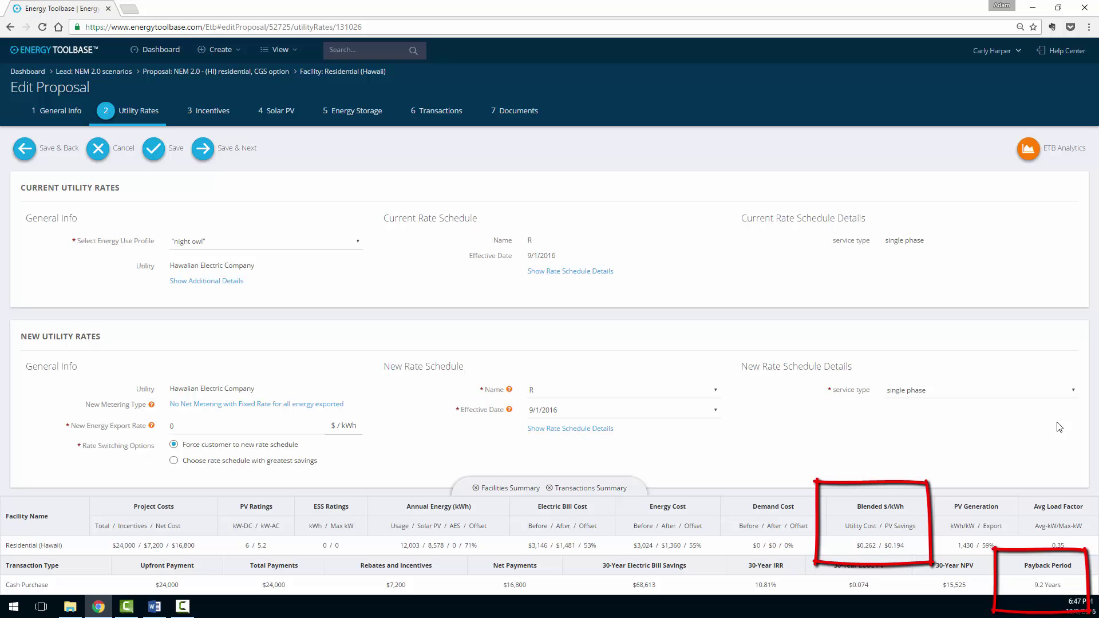
click(155, 149)
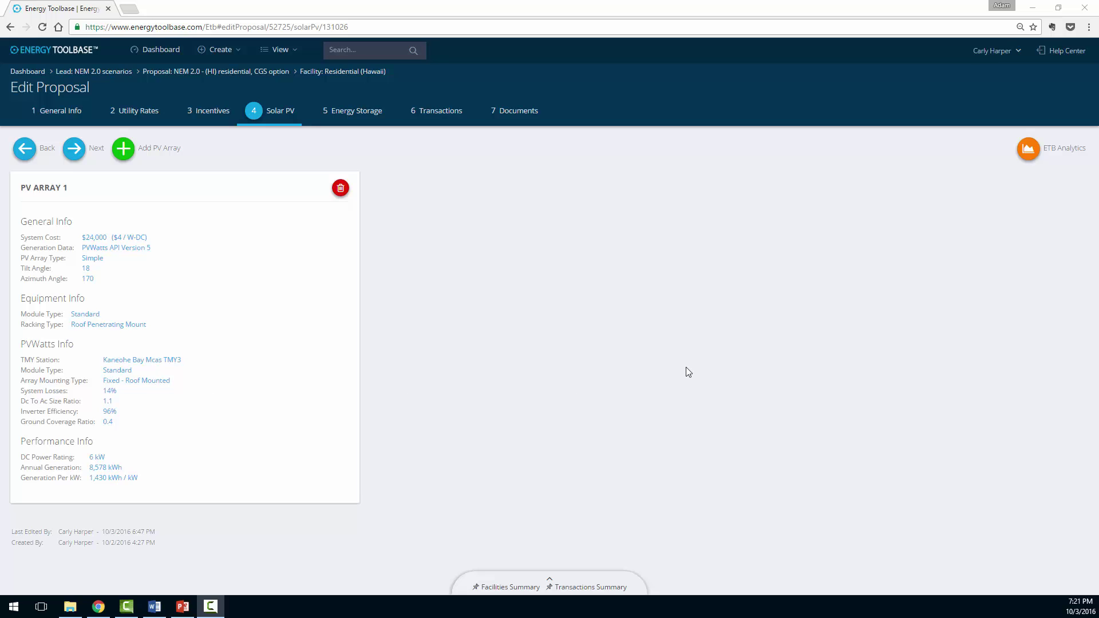
Open PV Array 1 for editing and run the ETB Optimizer to examine annual PV exported generation across DC power ratings
click(107, 244)
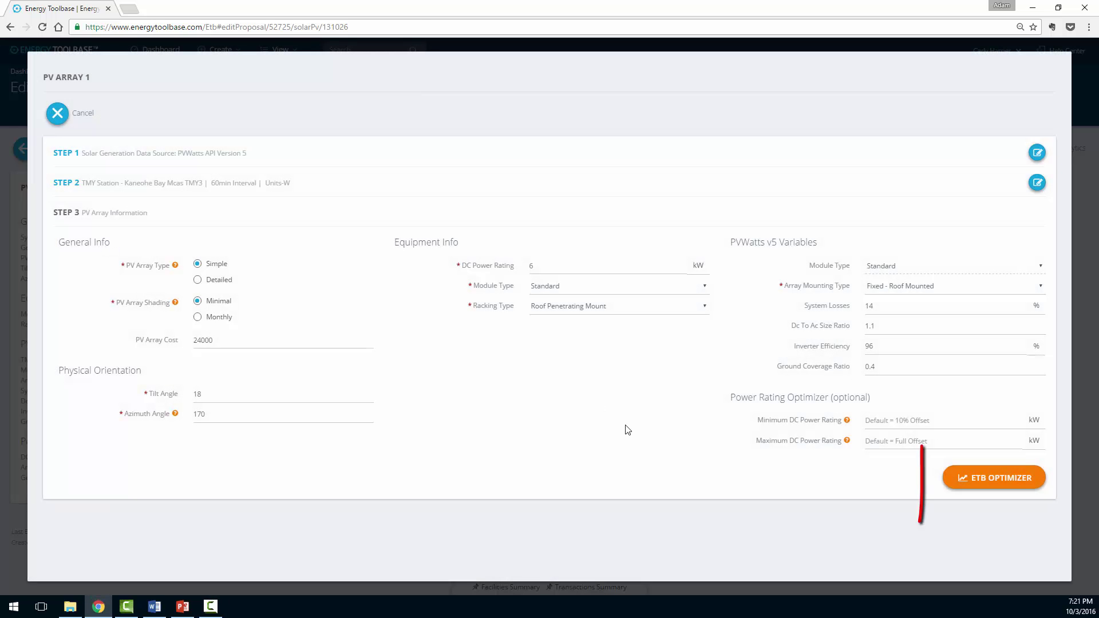
click(1011, 485)
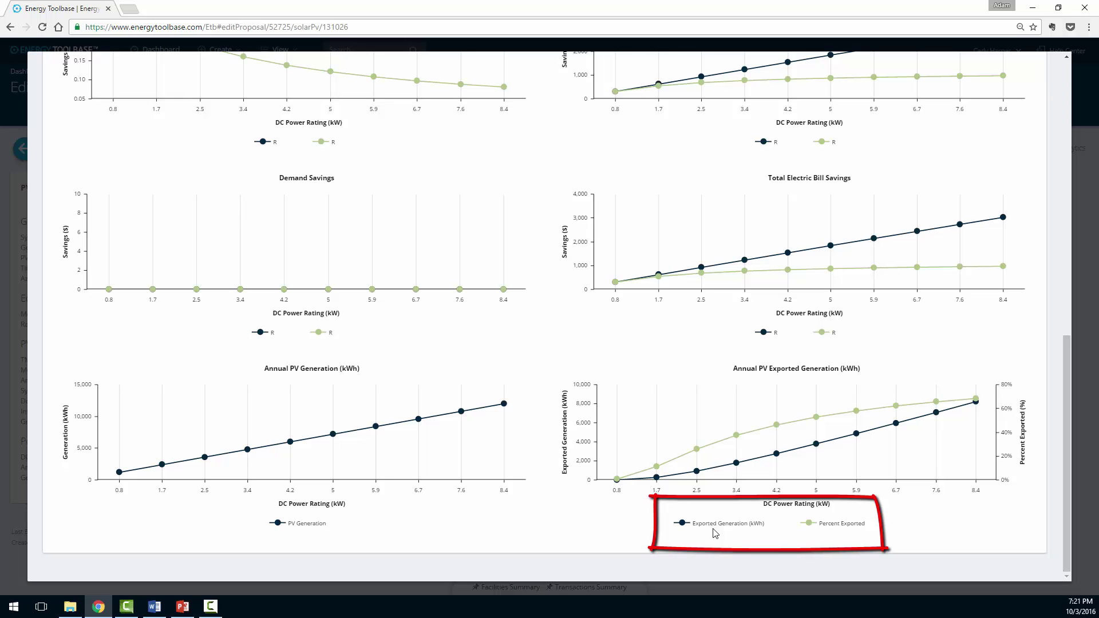
mouse_move(742, 461)
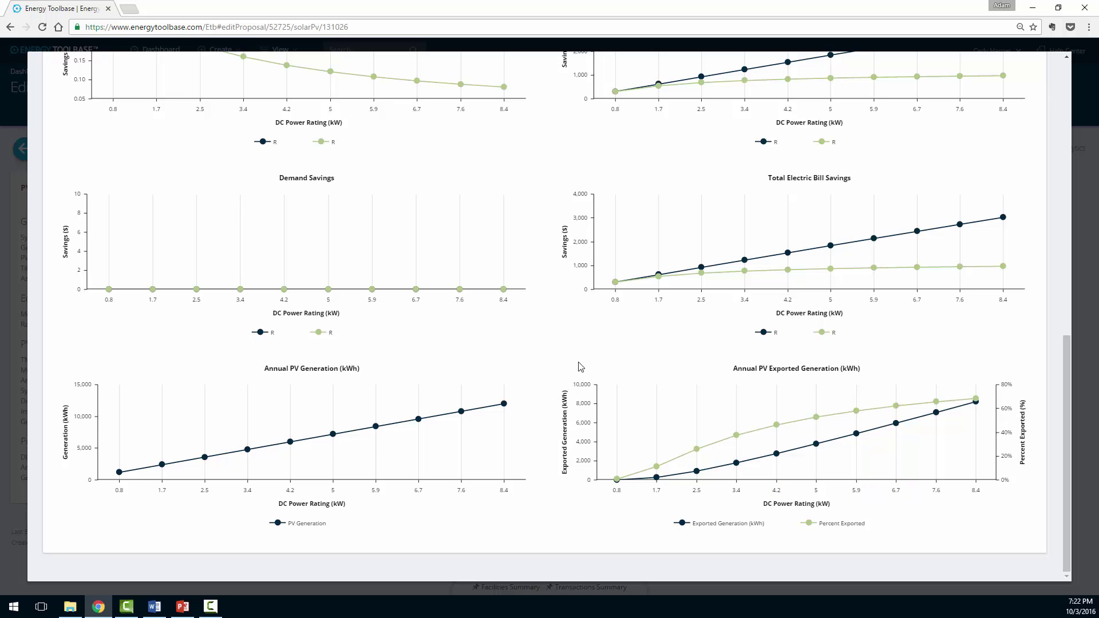
Hide the dark blue series in the Blended Electric Bill Savings chart and inspect the remaining green curve across system sizes
scroll(569, 361, up, 3)
scroll(568, 361, up, 1)
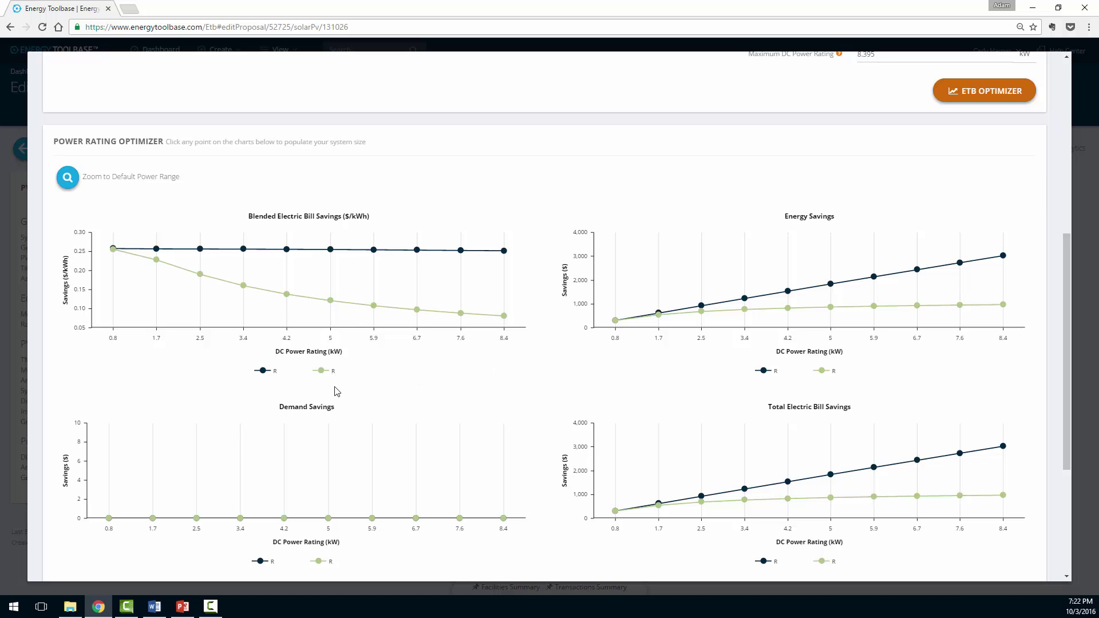
click(263, 372)
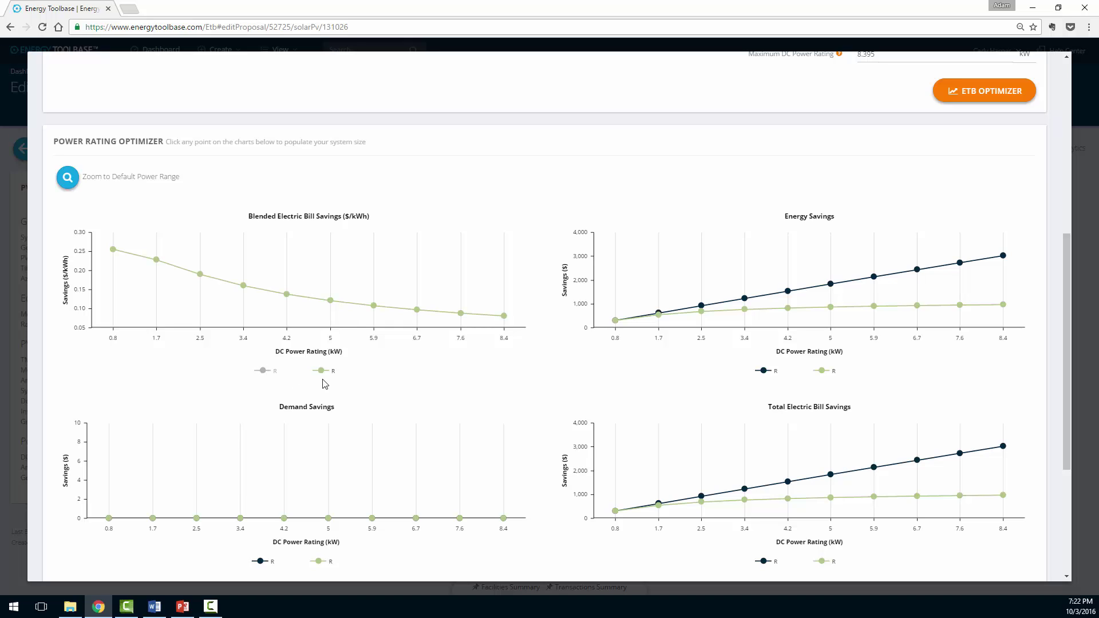
mouse_move(200, 275)
Review the array's tilt and azimuth angle settings, and examine the optimizer's Total Electric Bill Savings chart
scroll(528, 371, up, 4)
scroll(526, 365, up, 3)
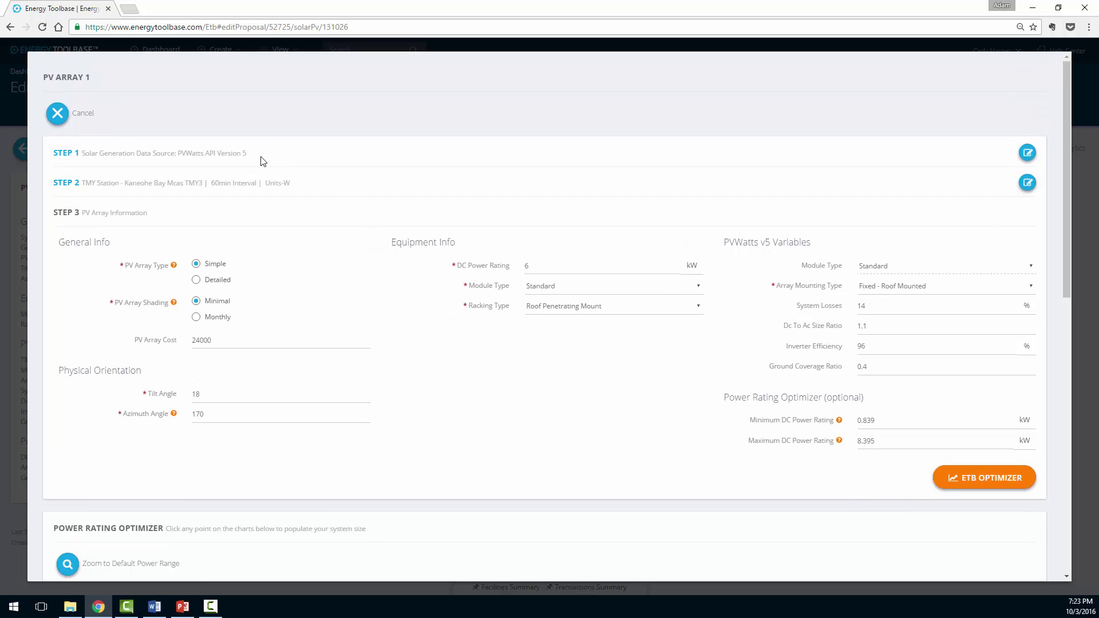
click(259, 392)
click(250, 415)
click(597, 406)
scroll(582, 389, down, 7)
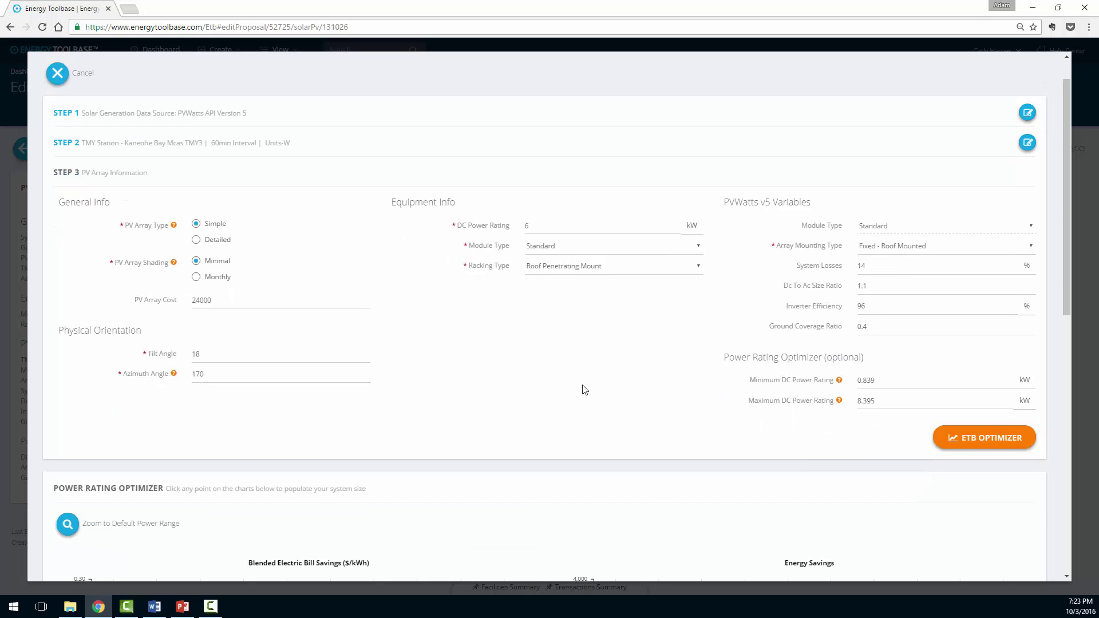
scroll(596, 326, down, 2)
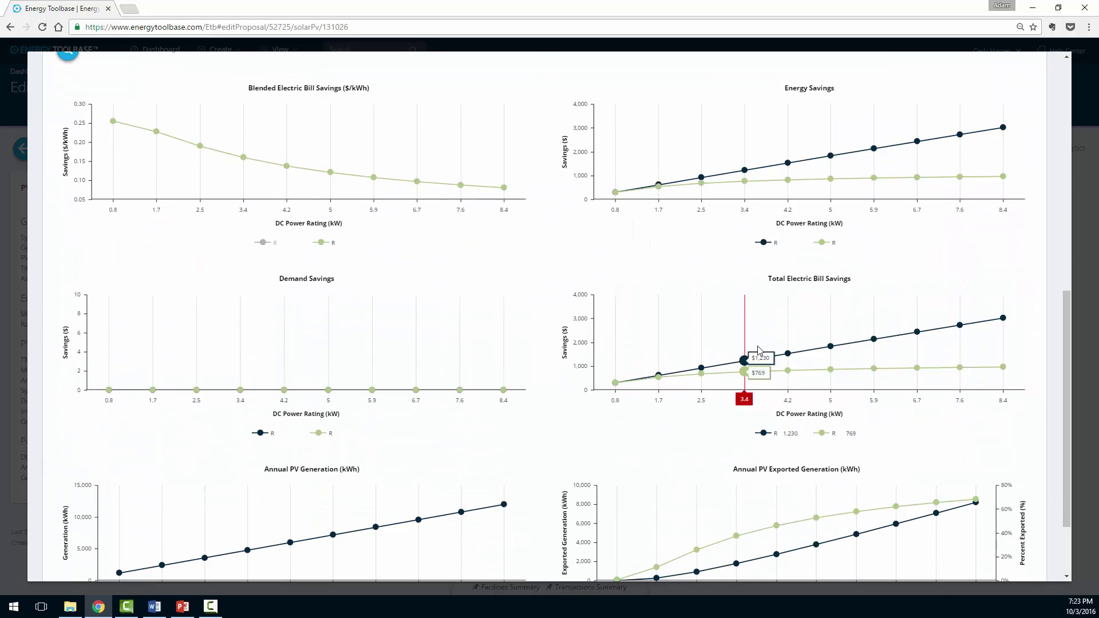